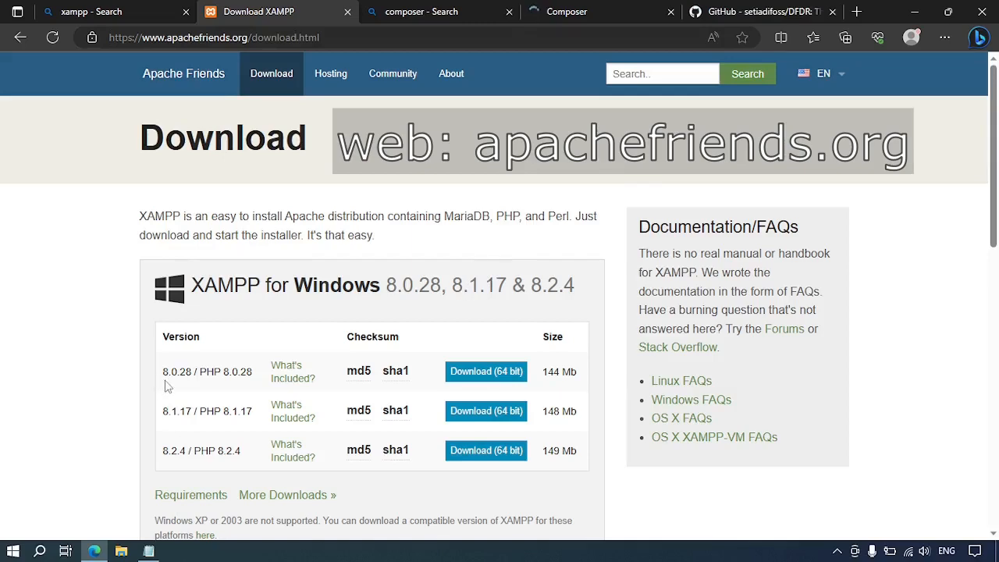
Download the 64-bit XAMPP 8.0.28 / PHP 8.0.28 Windows installer.
click(509, 378)
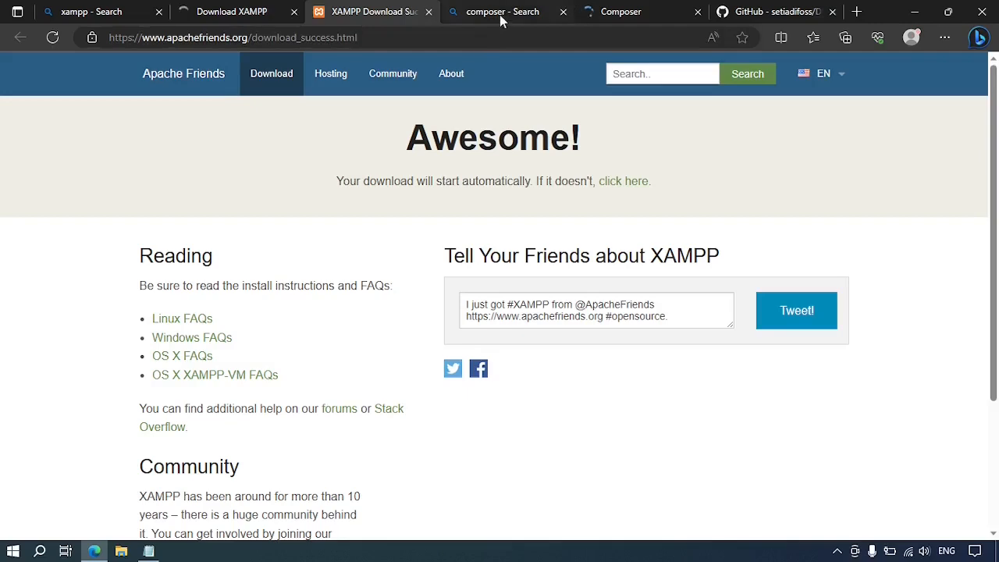
Download Difoss.DFDR.V.2.3.zip from the DFDR GitHub Releases page.
click(501, 15)
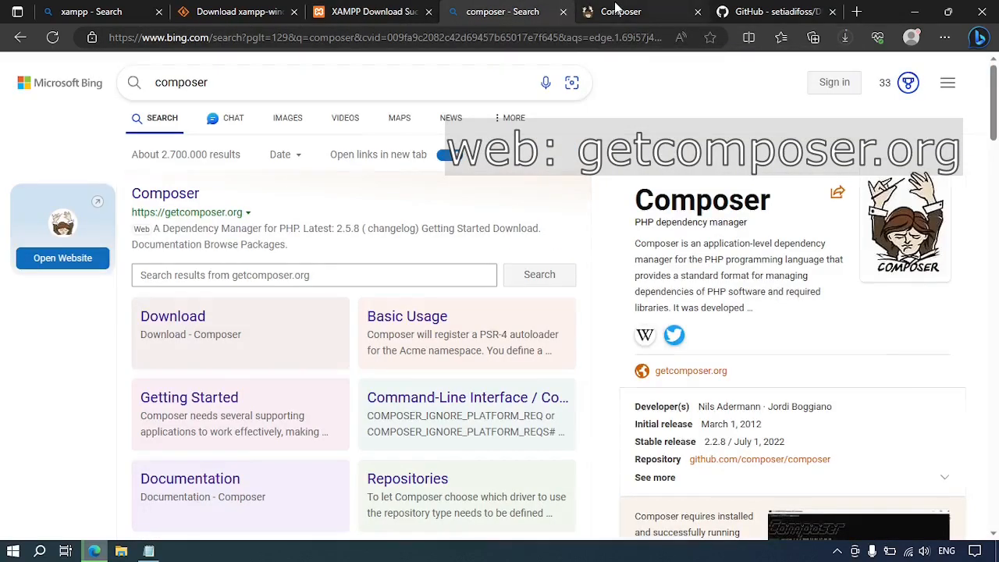
click(621, 11)
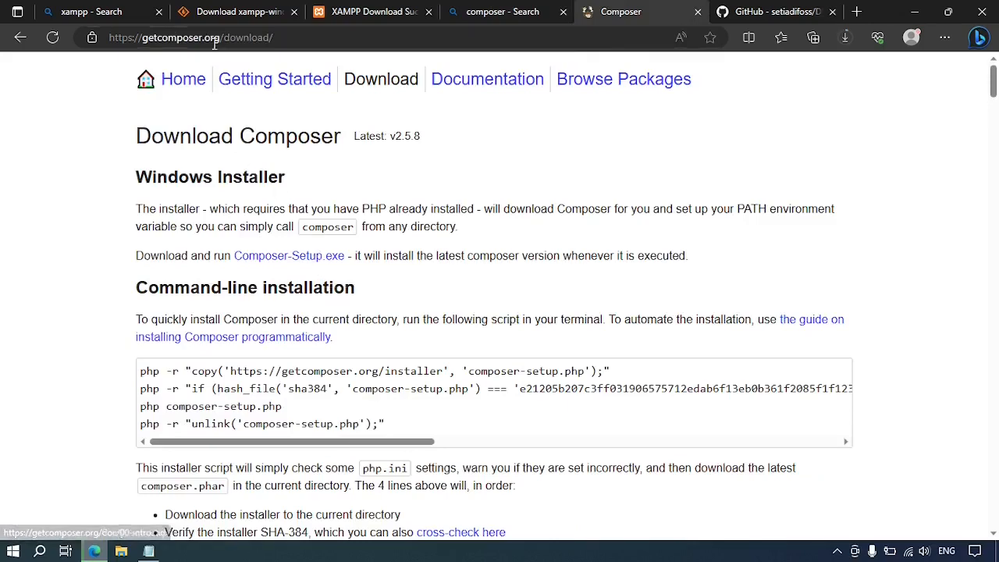
click(746, 12)
scroll(753, 394, down, 2)
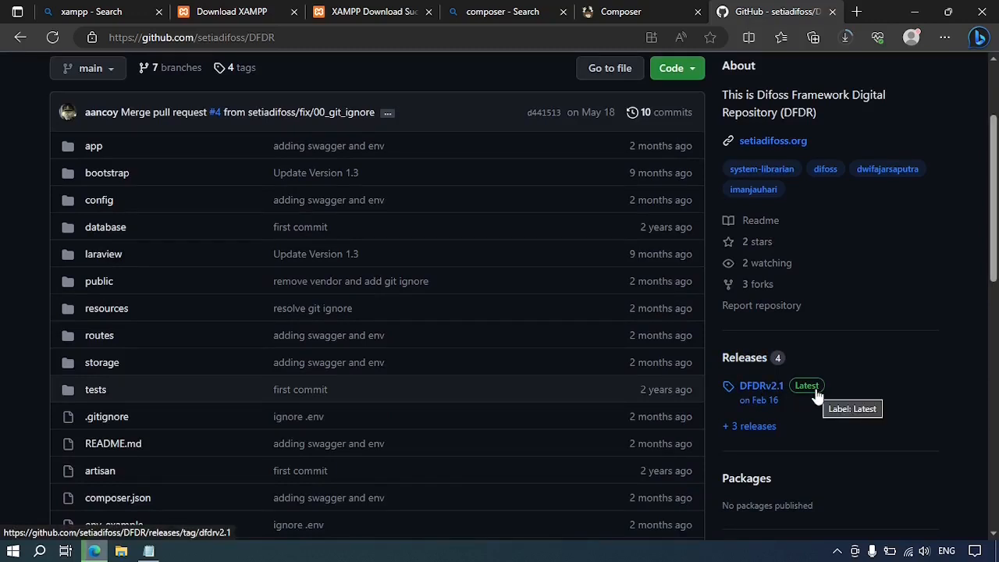
click(746, 361)
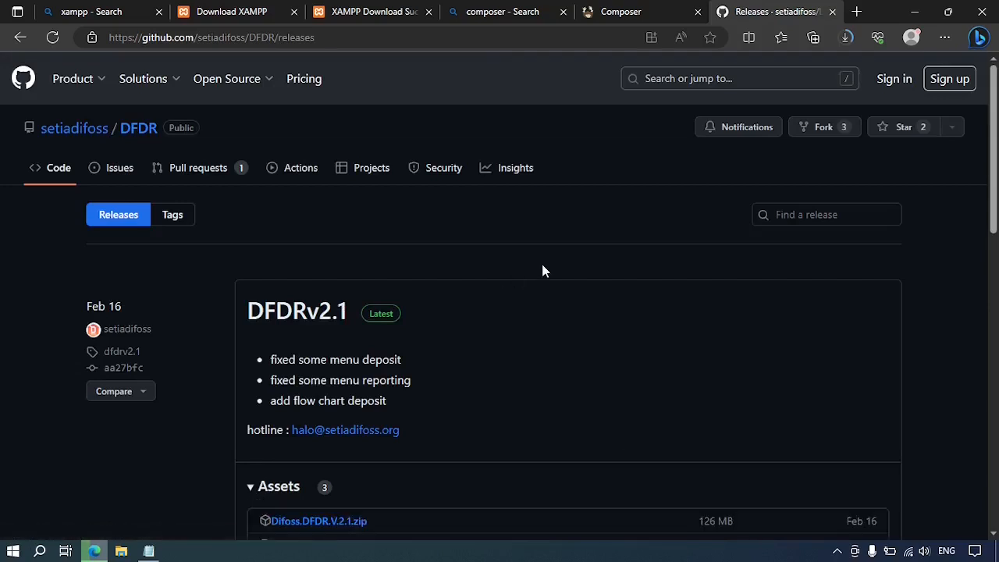
scroll(544, 270, down, 5)
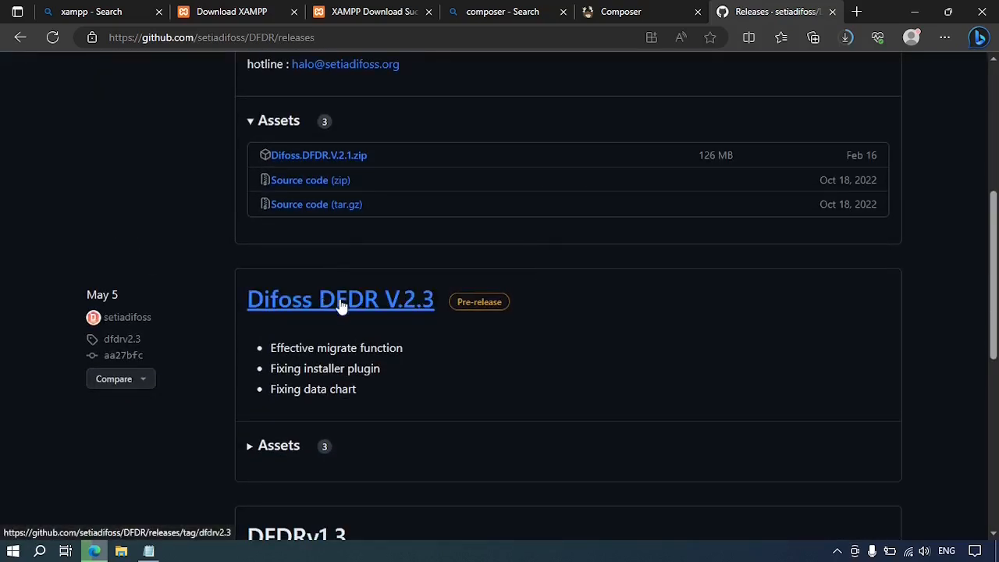
click(341, 305)
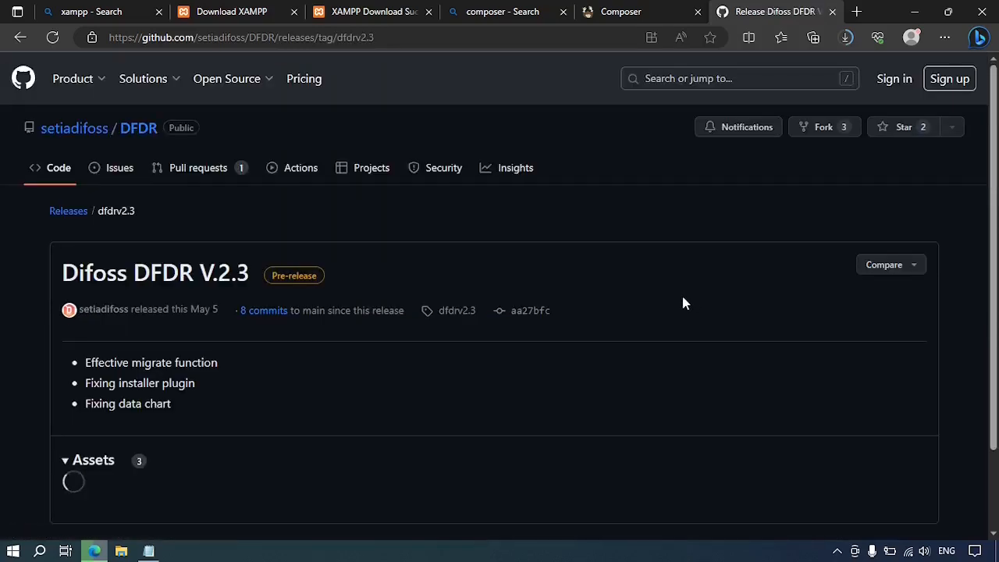
scroll(444, 165, down, 2)
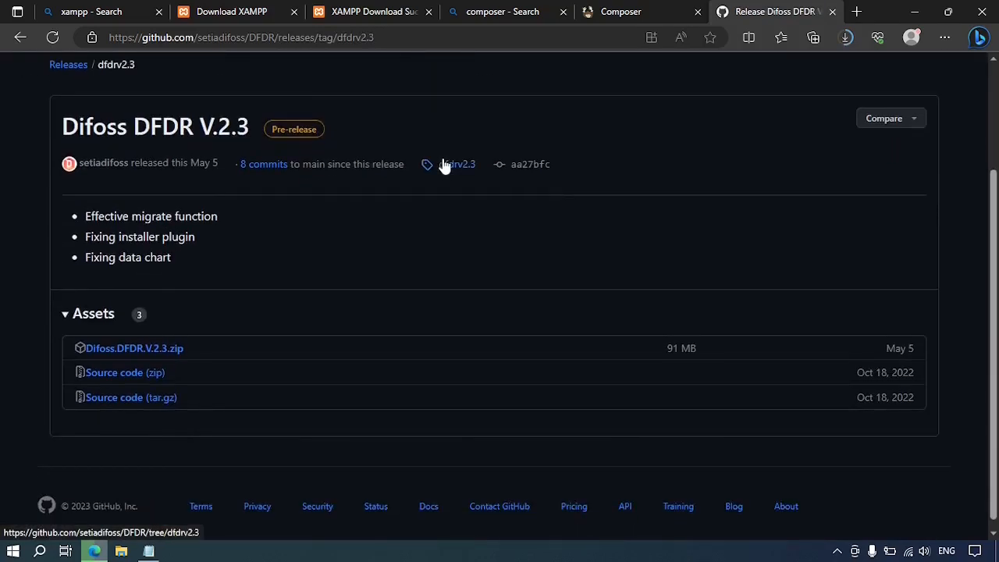
click(127, 347)
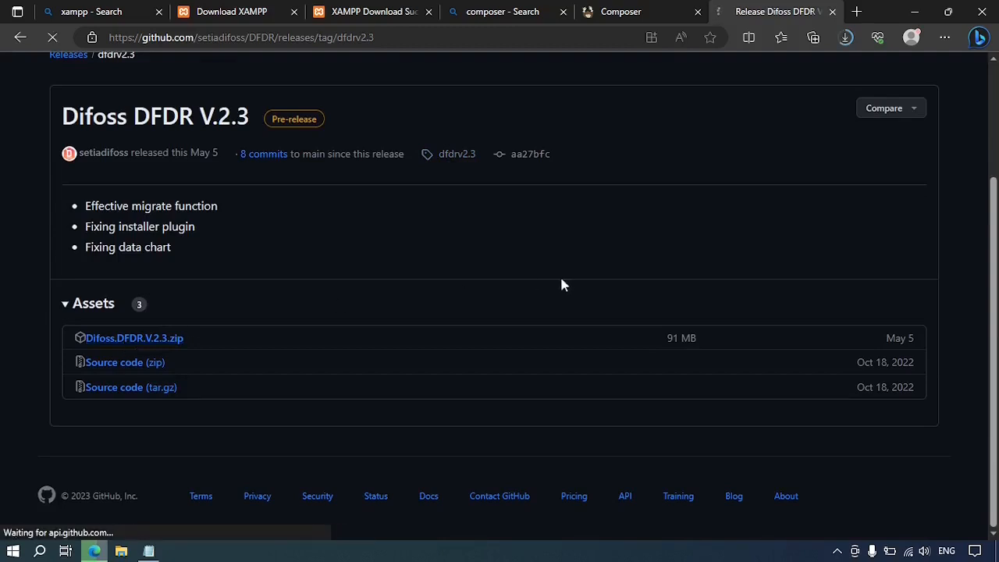
Download Composer-Setup.exe and show the XAMPP installer in its folder.
click(605, 11)
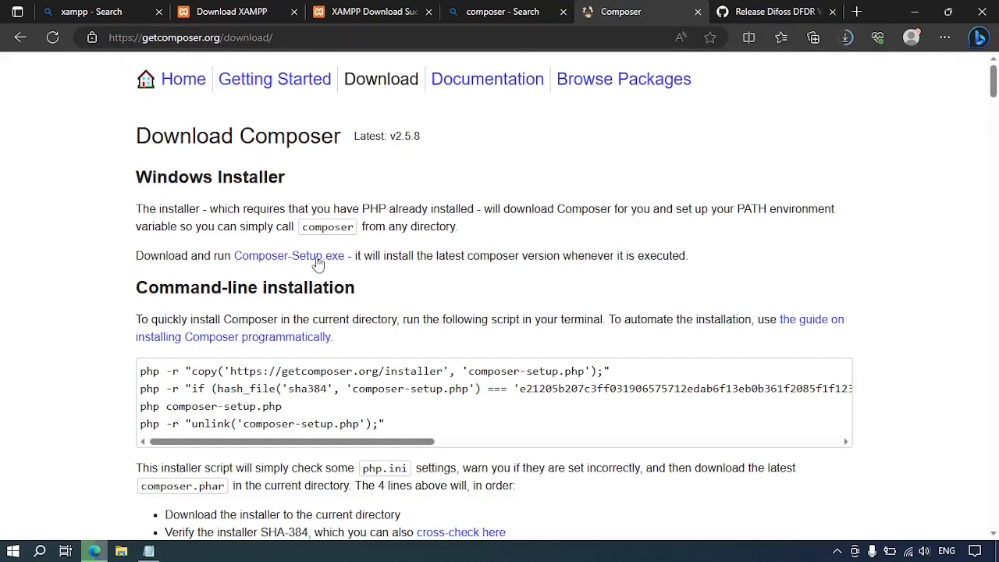
click(288, 261)
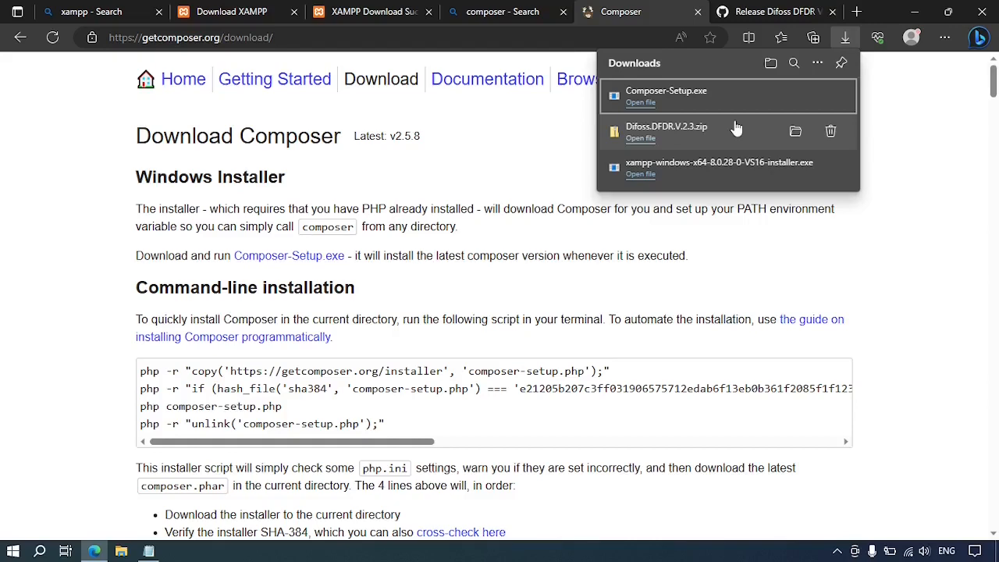
click(795, 167)
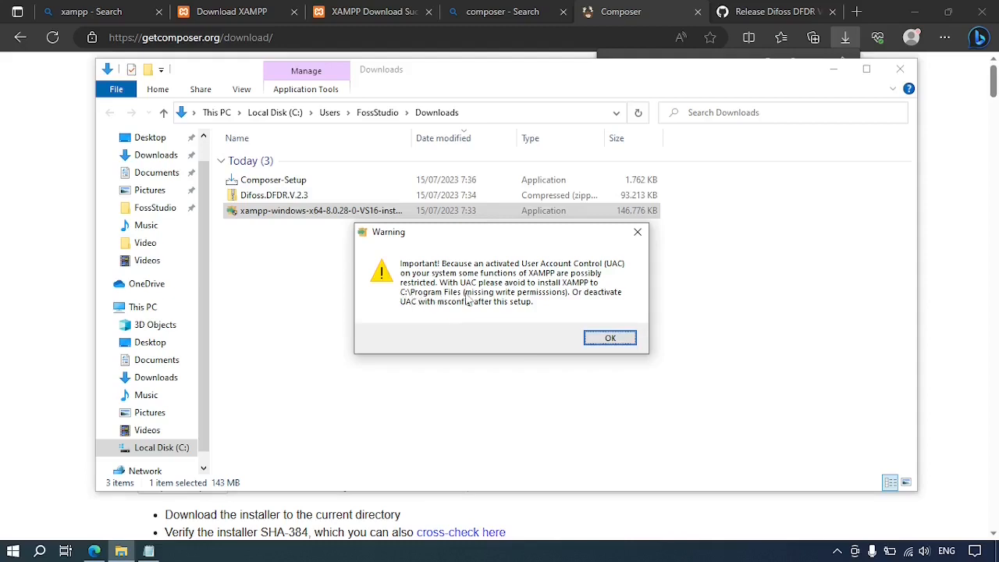
Install XAMPP with default components into C:\xampp, language English.
click(603, 341)
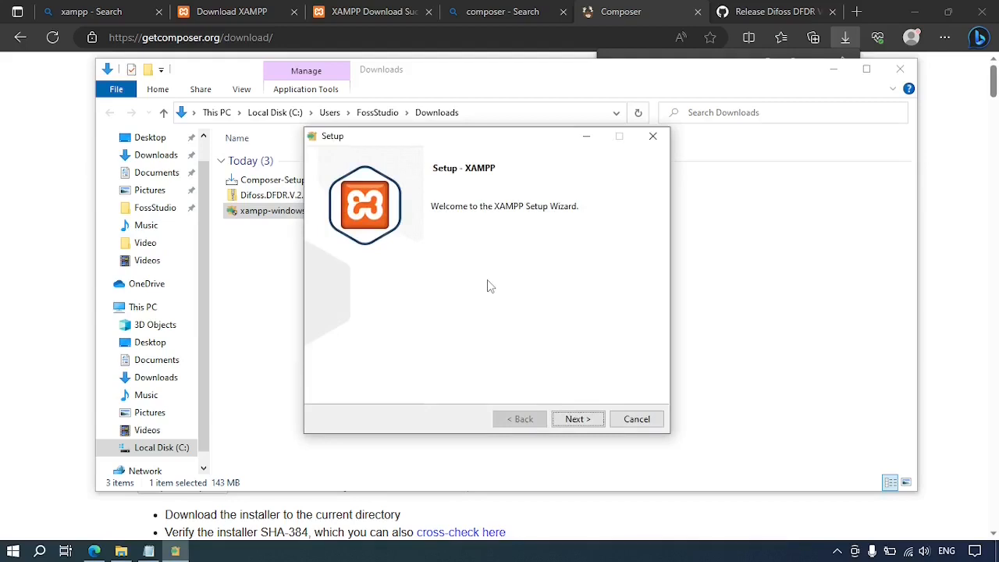
click(579, 423)
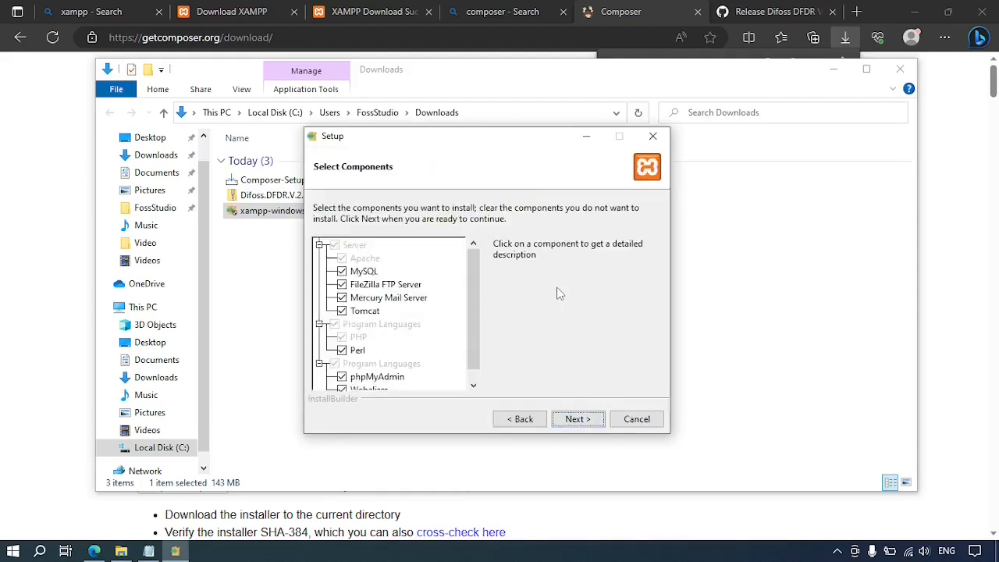
click(578, 420)
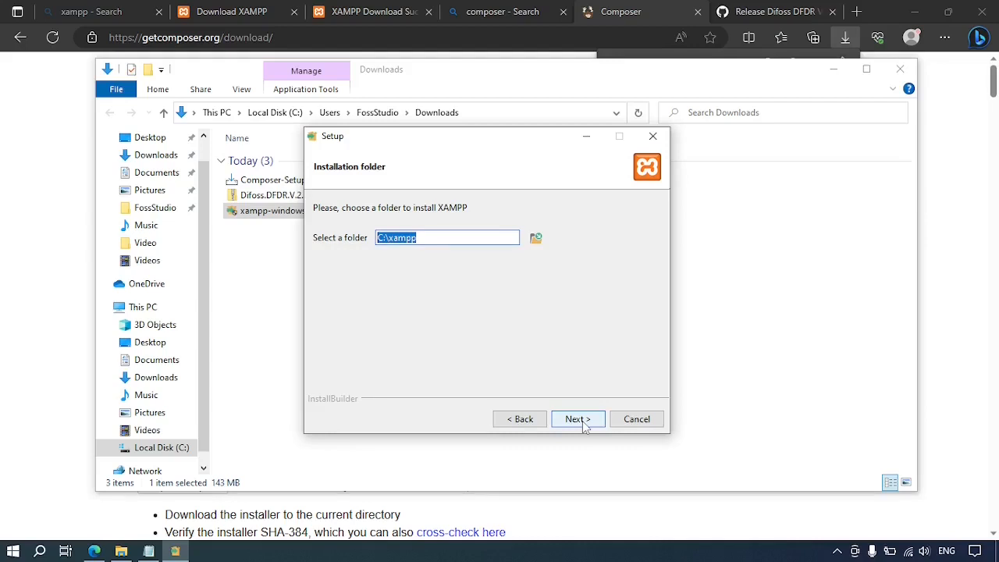
click(582, 420)
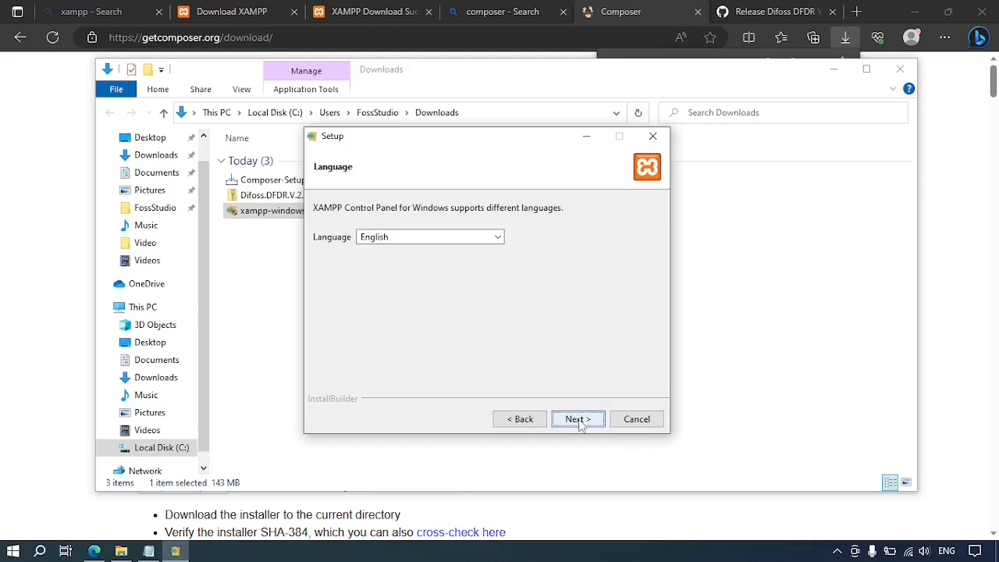
click(581, 426)
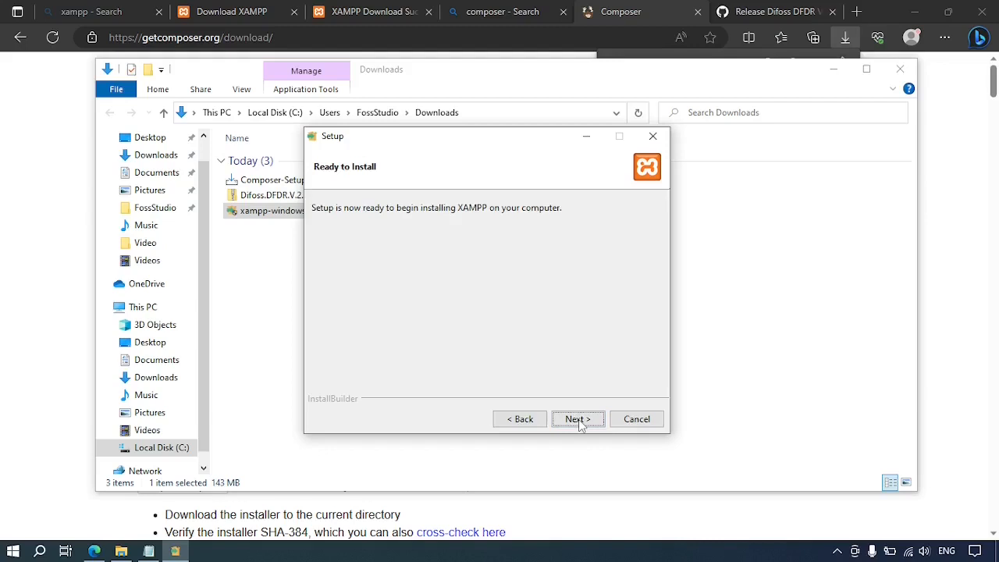
click(579, 422)
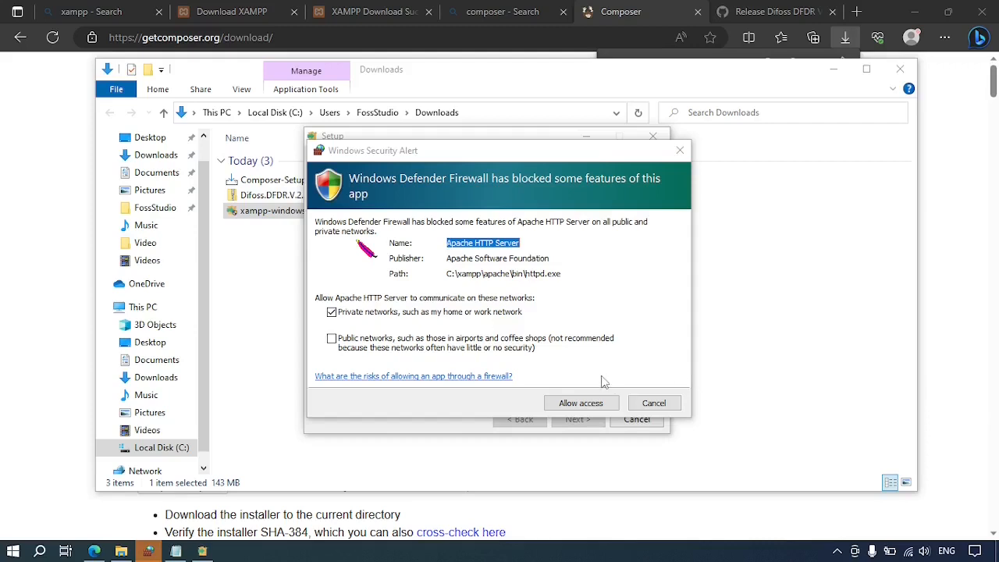
Dismiss the Apache firewall alert and finish setup without starting the Control Panel.
click(581, 404)
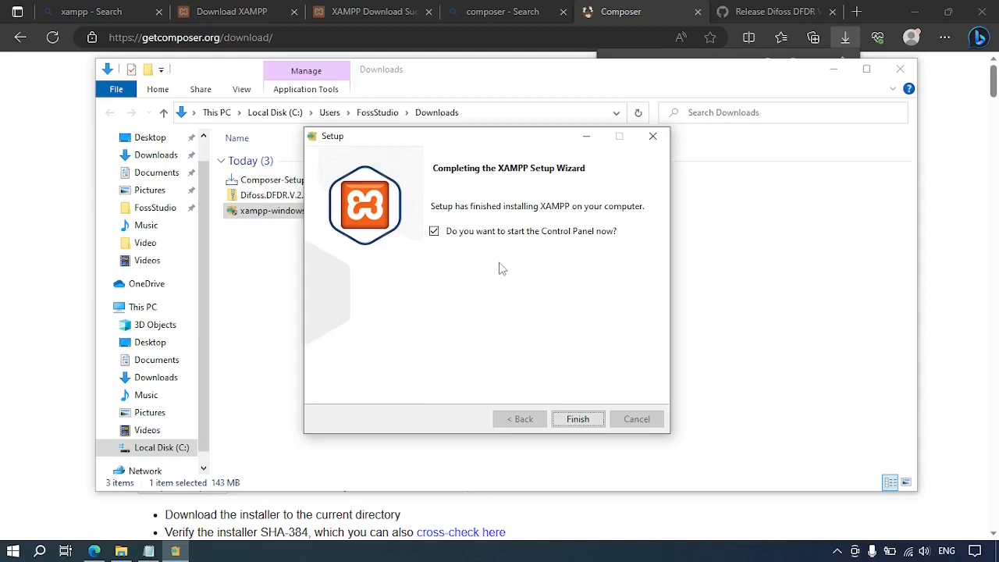
click(435, 232)
click(578, 420)
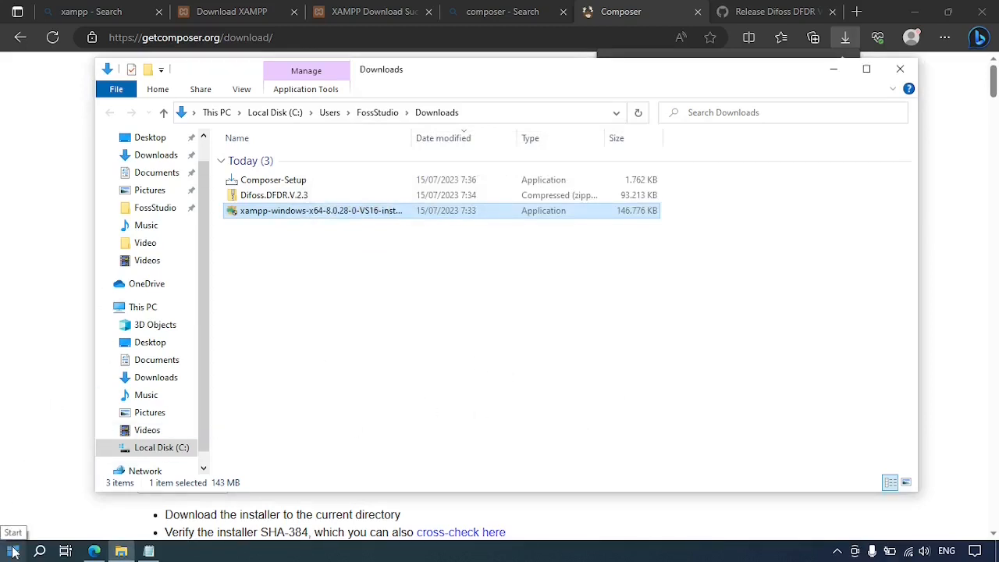
Launch XAMPP Control Panel from the Start menu, then return to the Downloads folder.
click(13, 551)
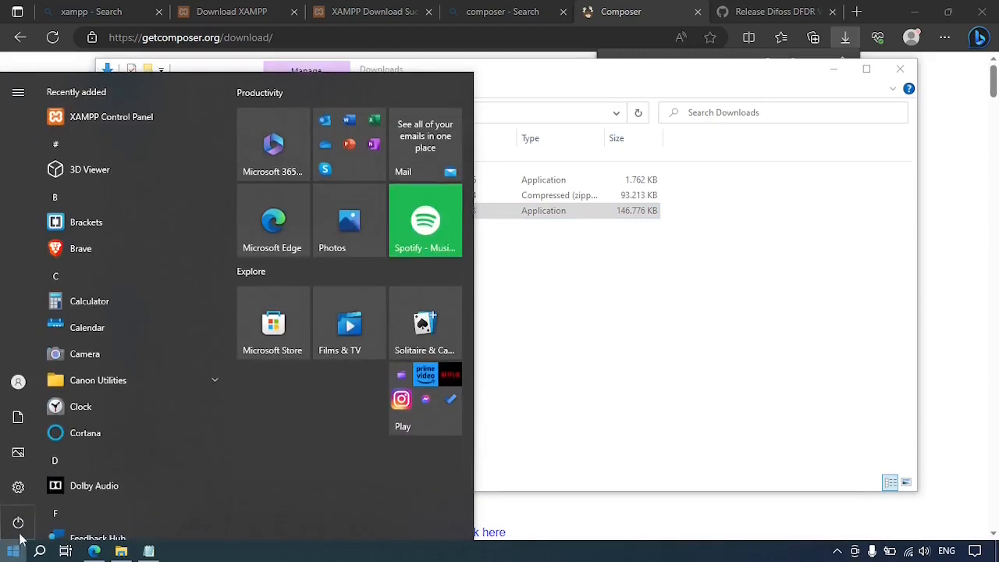
click(143, 116)
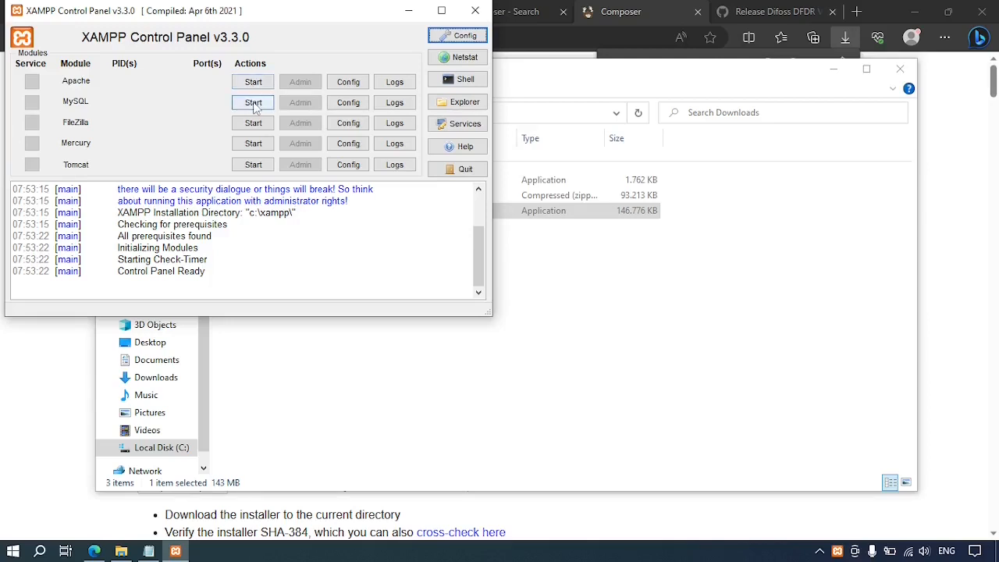
click(633, 308)
click(633, 308)
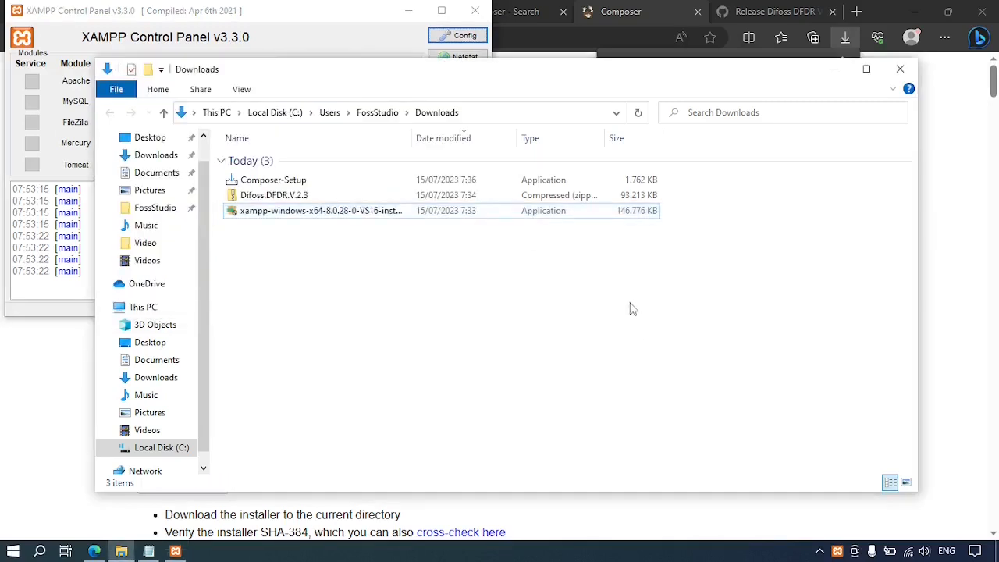
Install Composer for all users with XAMPP's PHP on the path and no proxy.
double_click(269, 184)
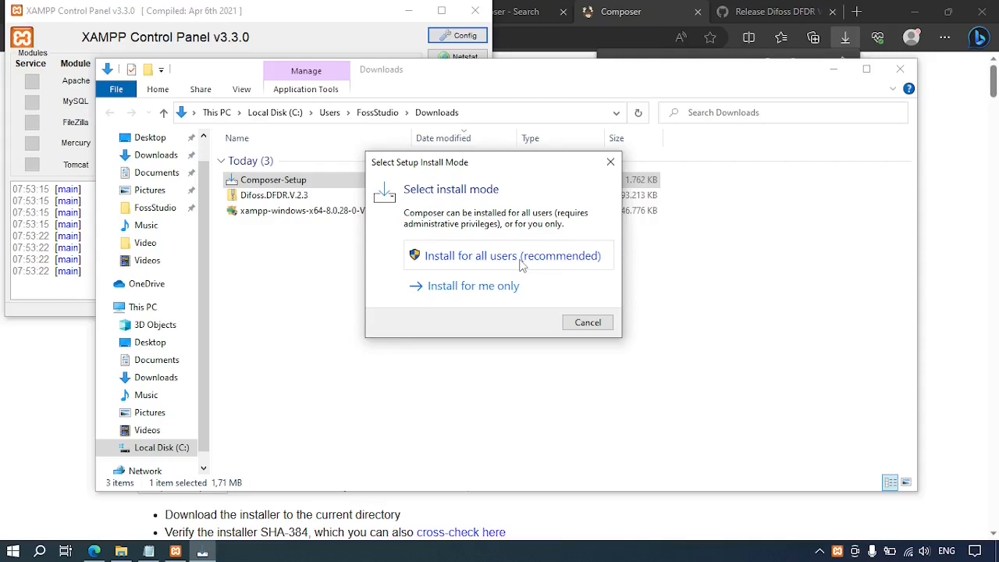
click(521, 257)
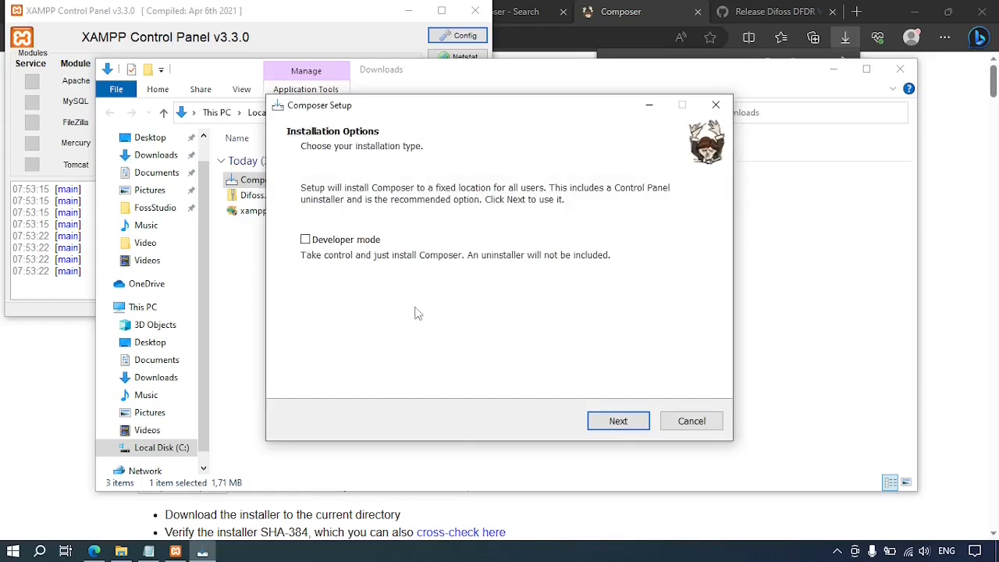
click(632, 423)
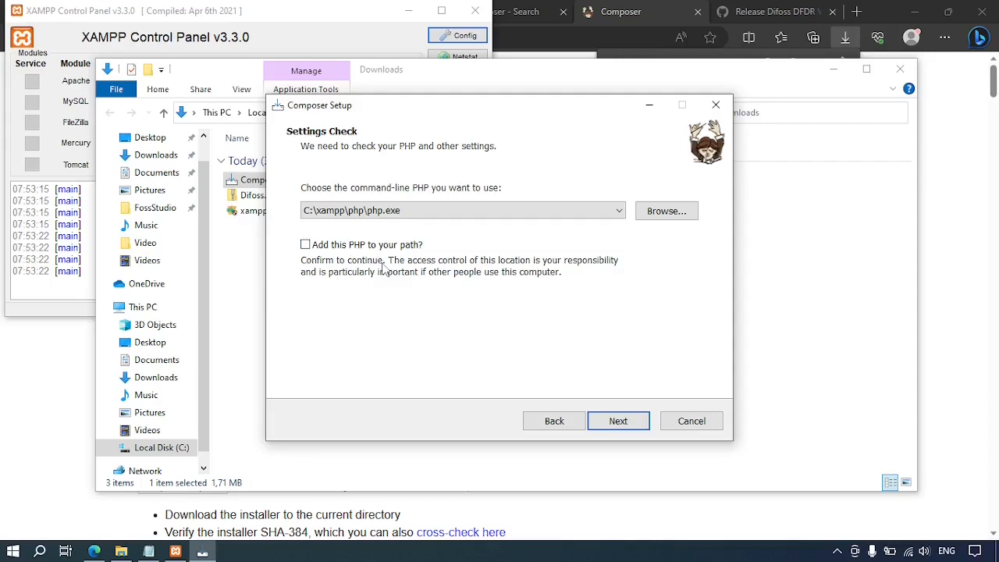
click(305, 245)
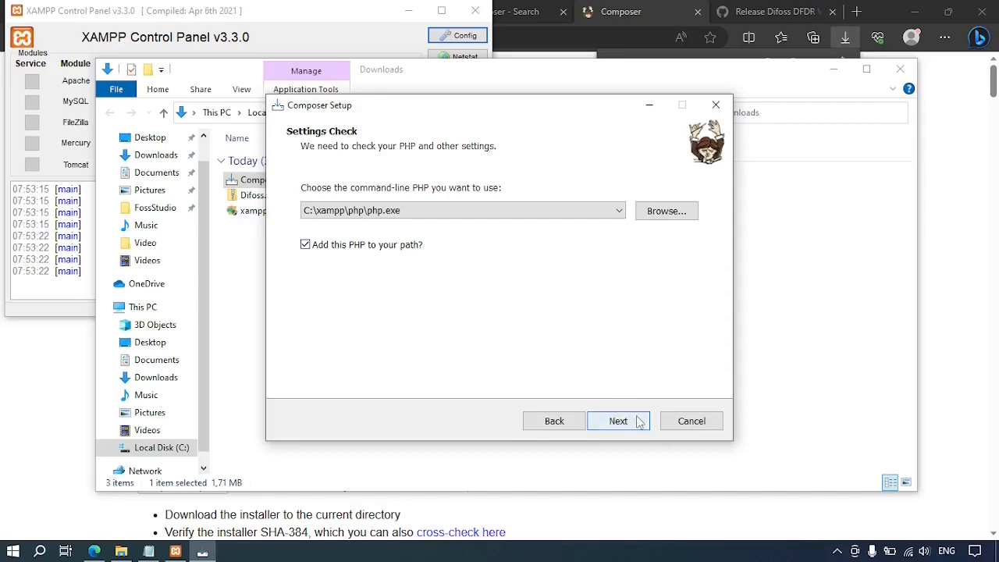
click(638, 422)
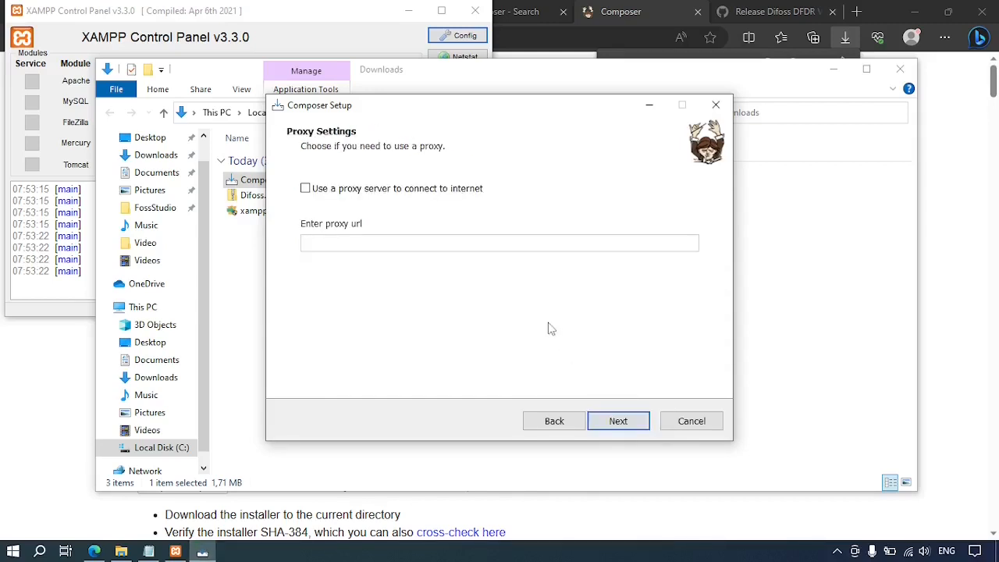
click(616, 422)
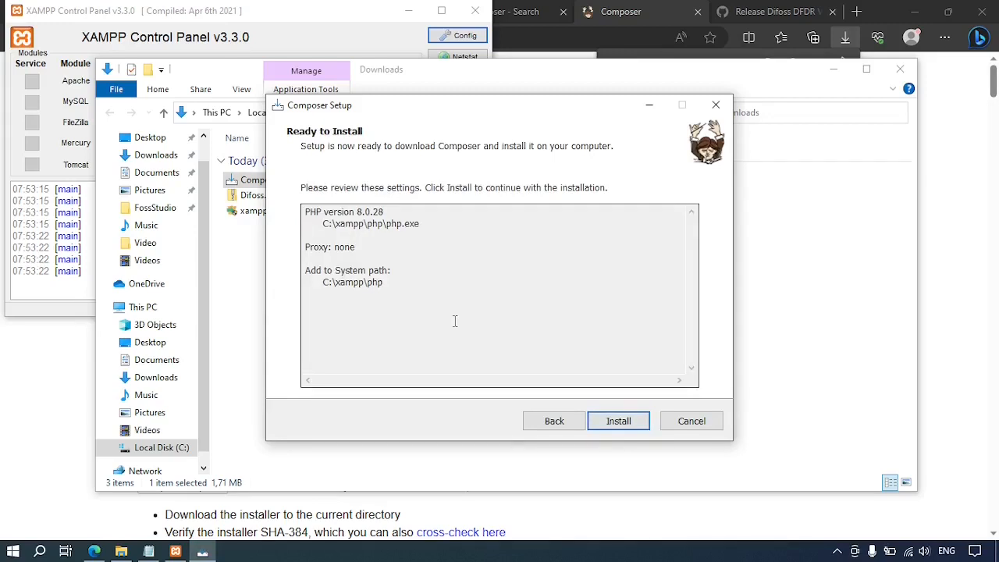
click(621, 423)
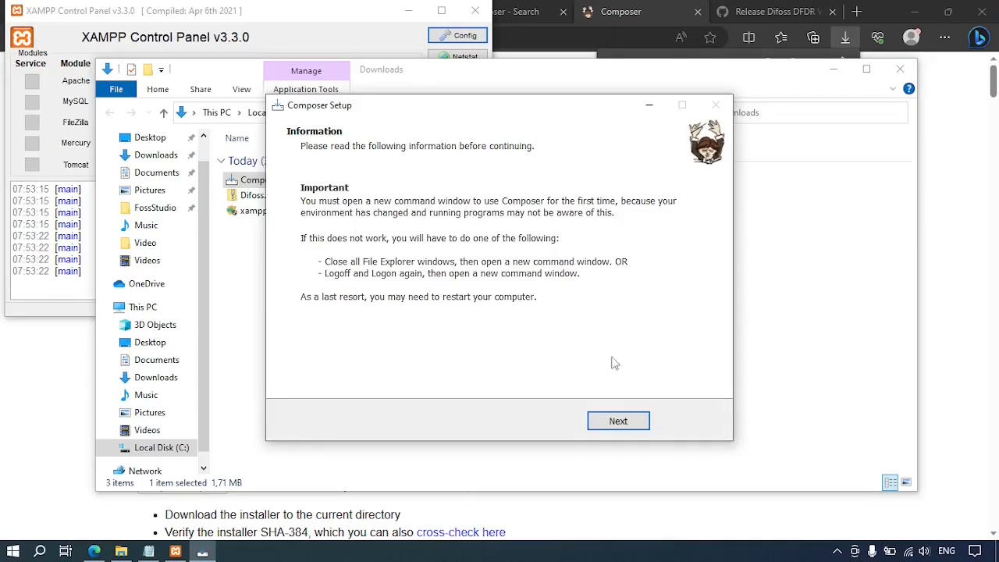
click(619, 421)
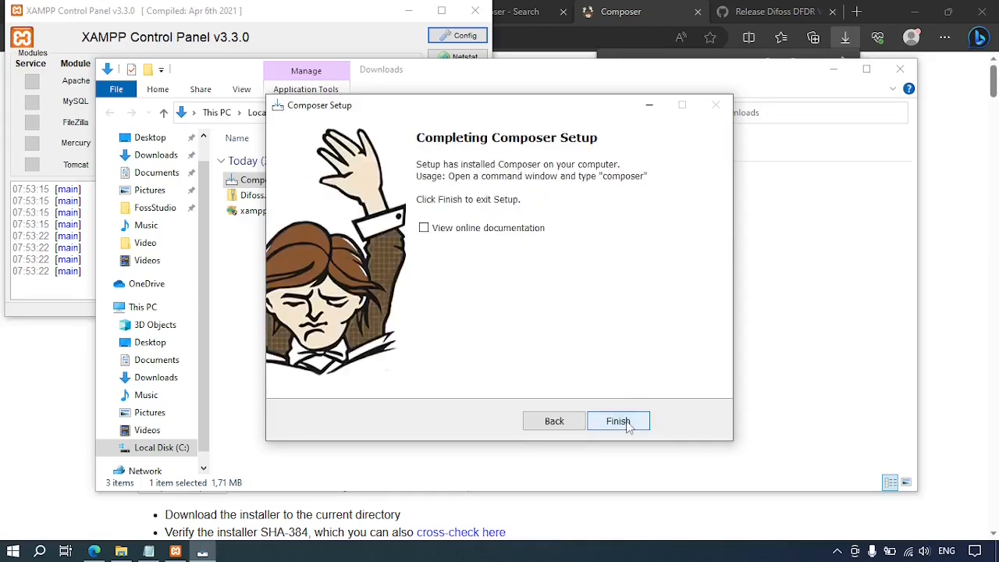
click(618, 421)
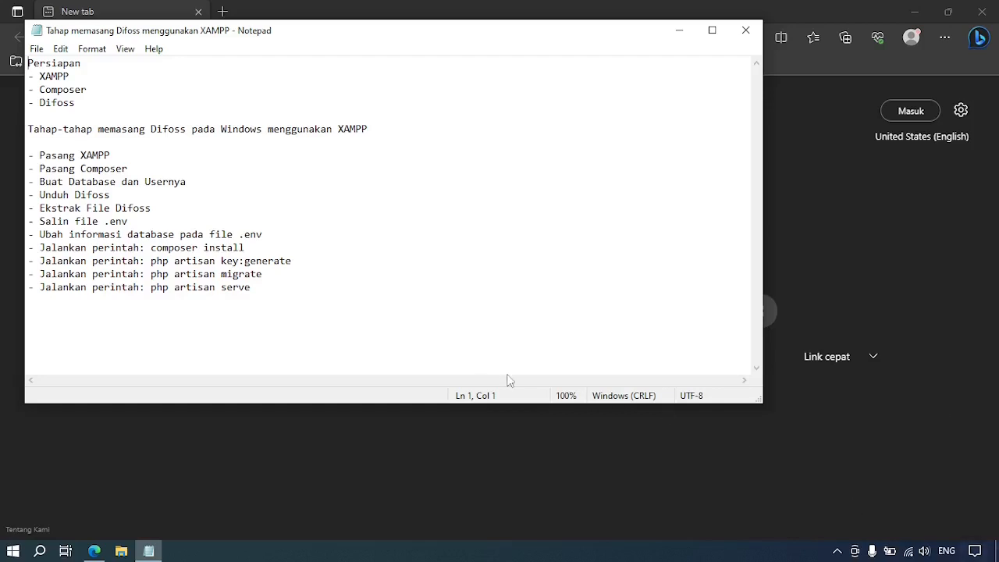
Launch XAMPP Control Panel and return to the Notepad checklist.
click(12, 550)
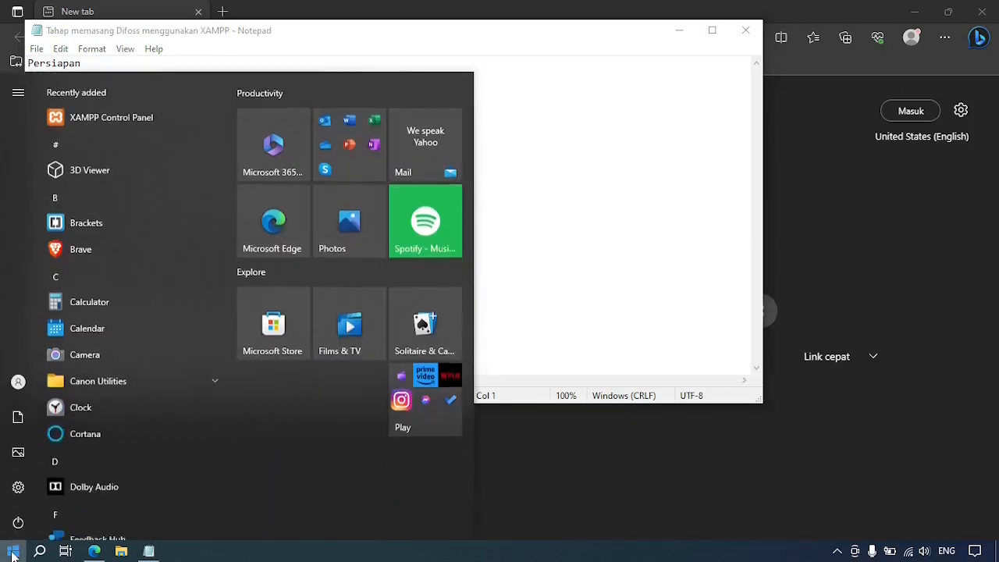
click(177, 119)
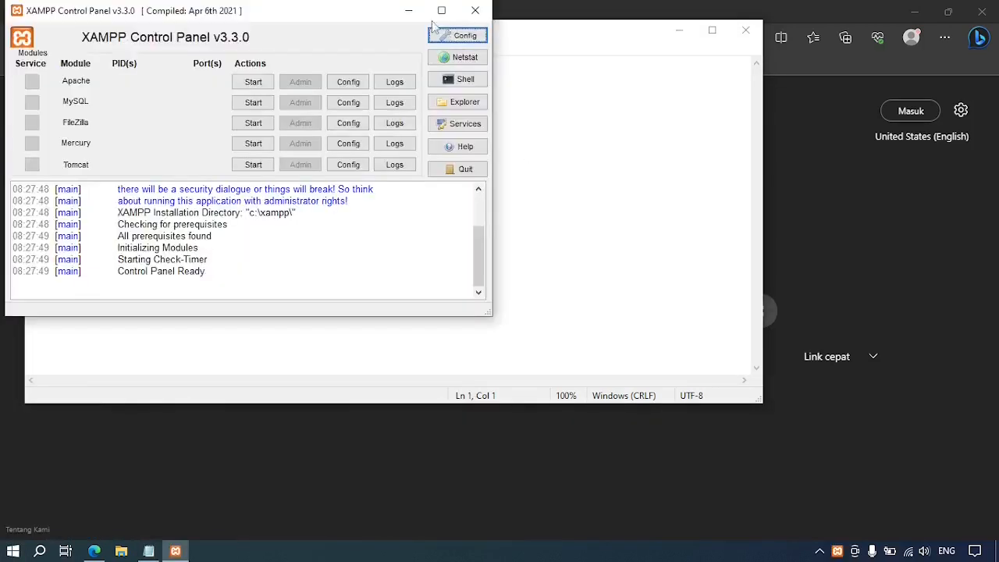
click(669, 175)
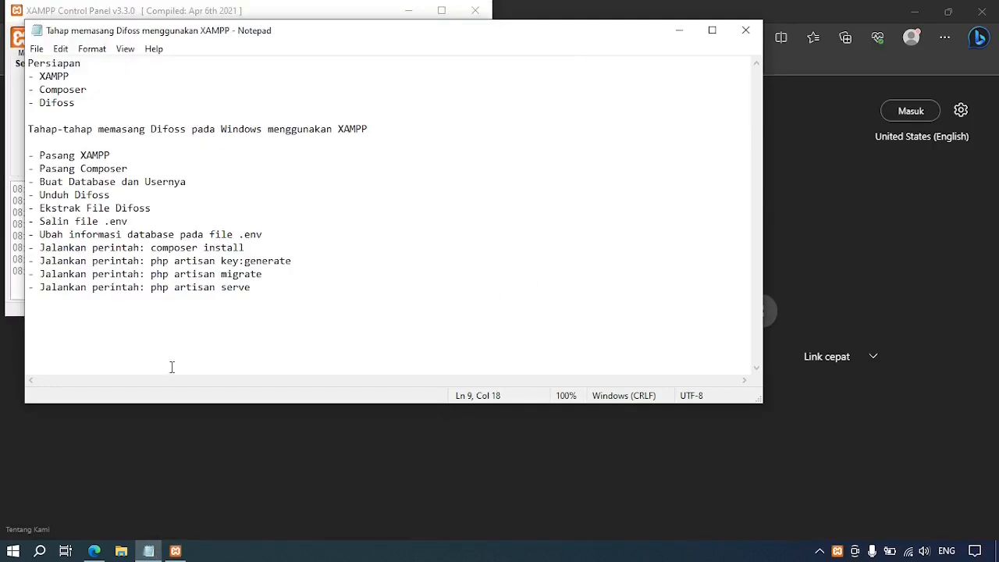
Start Extract All on the Difoss.DFDR.V.2.3 zip in Downloads.
click(125, 552)
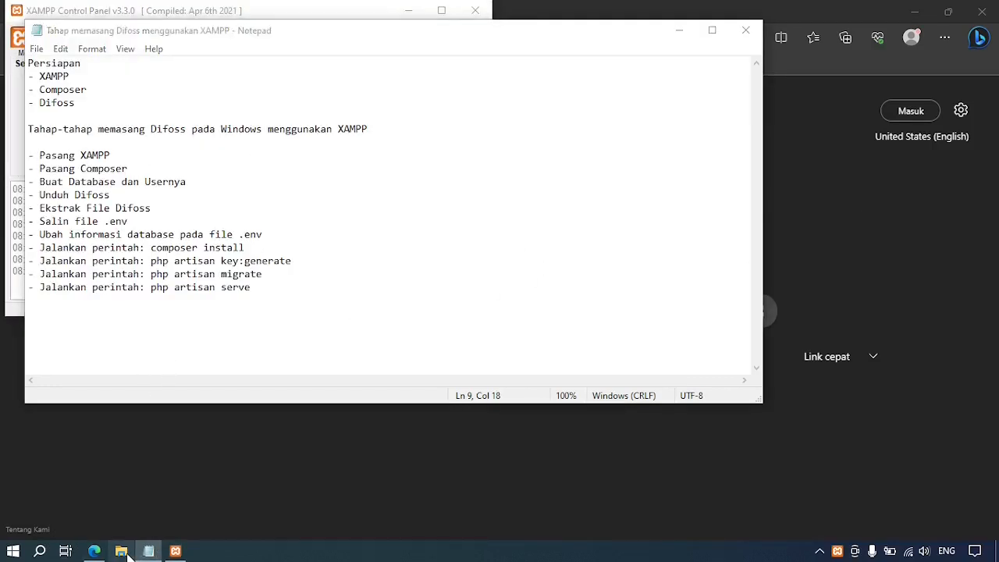
click(257, 194)
right_click(259, 195)
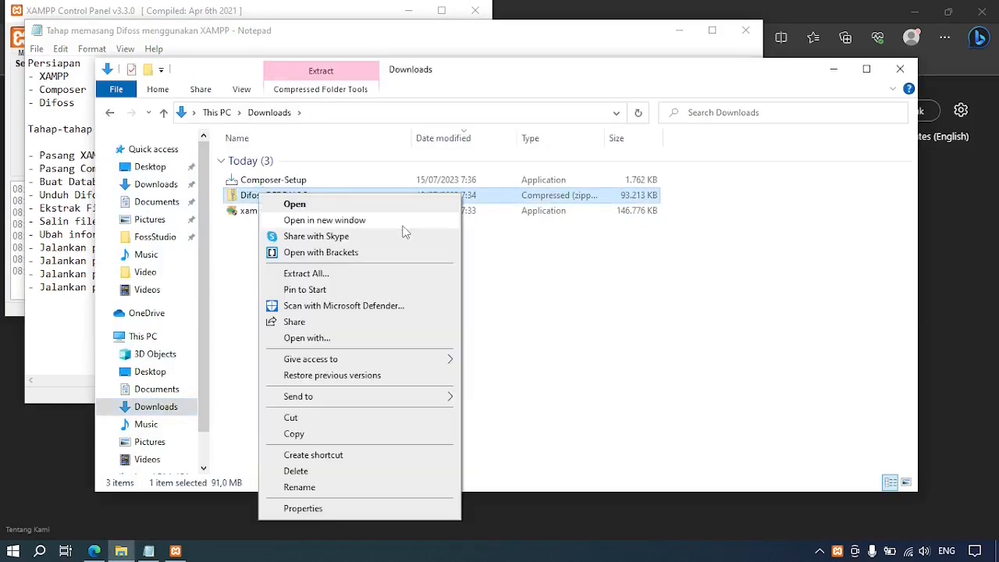
click(350, 275)
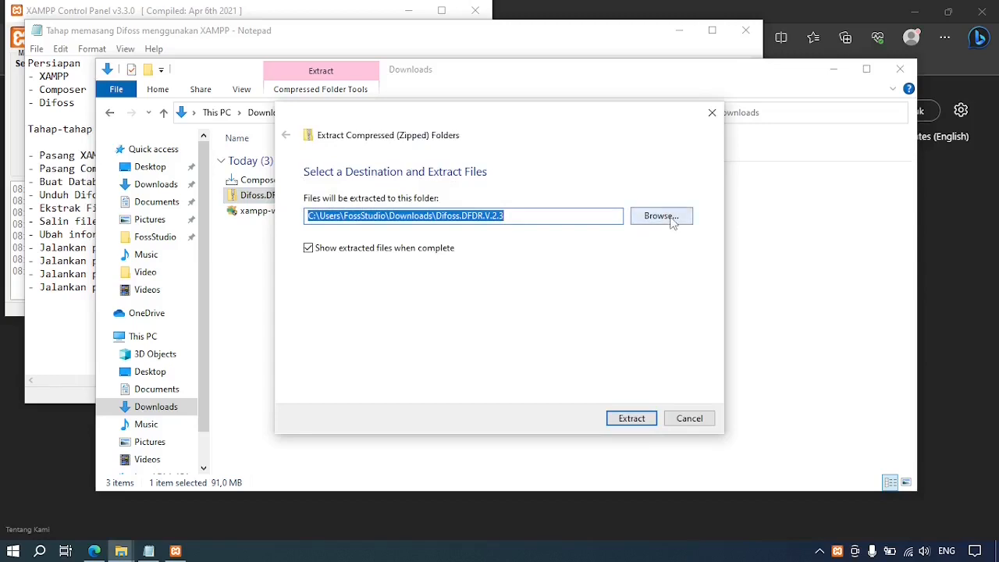
Extract the archive into a newly created Documents\Difoss folder.
click(663, 216)
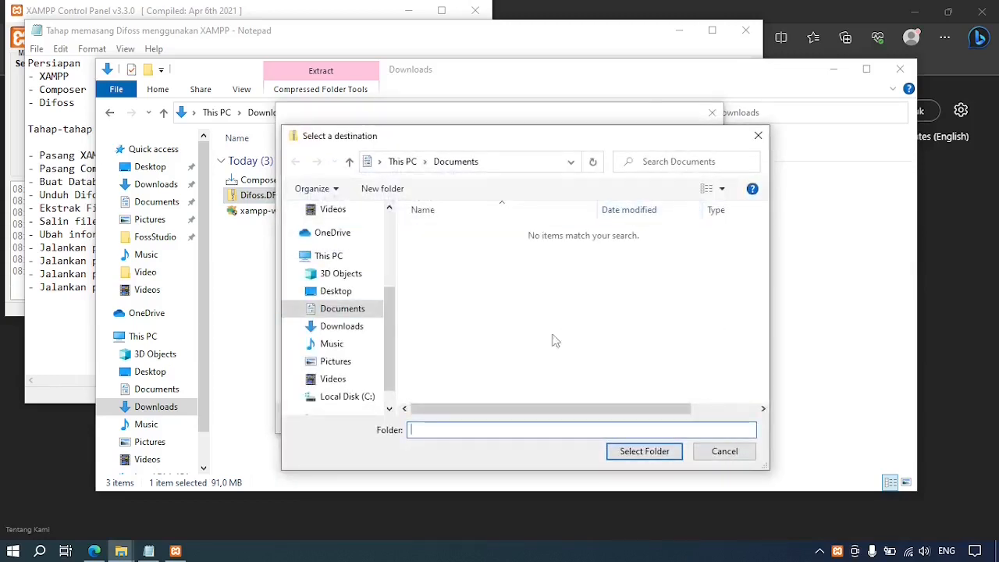
click(351, 310)
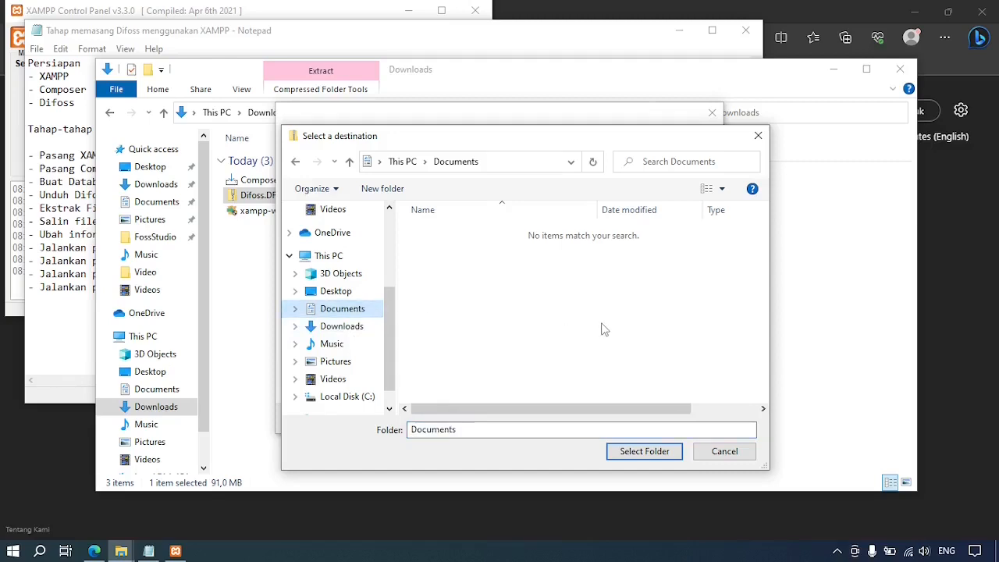
key(ctrl+shift+n)
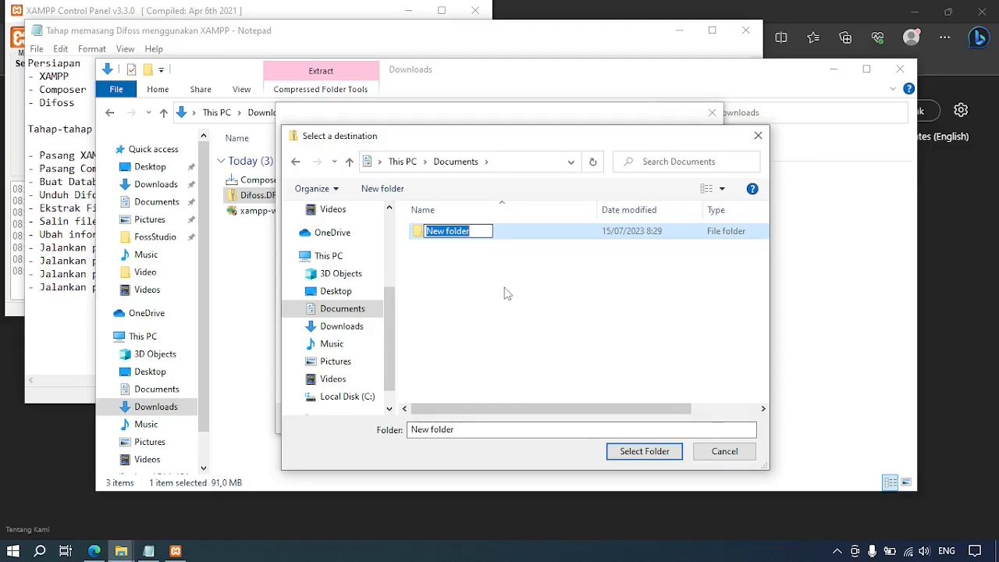
text(Difoss)
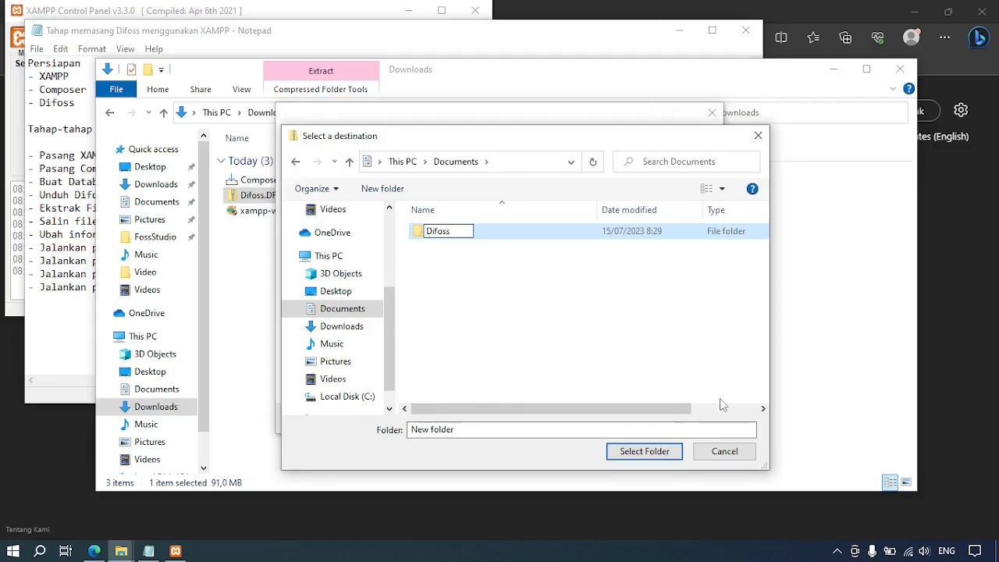
key(Return)
click(645, 451)
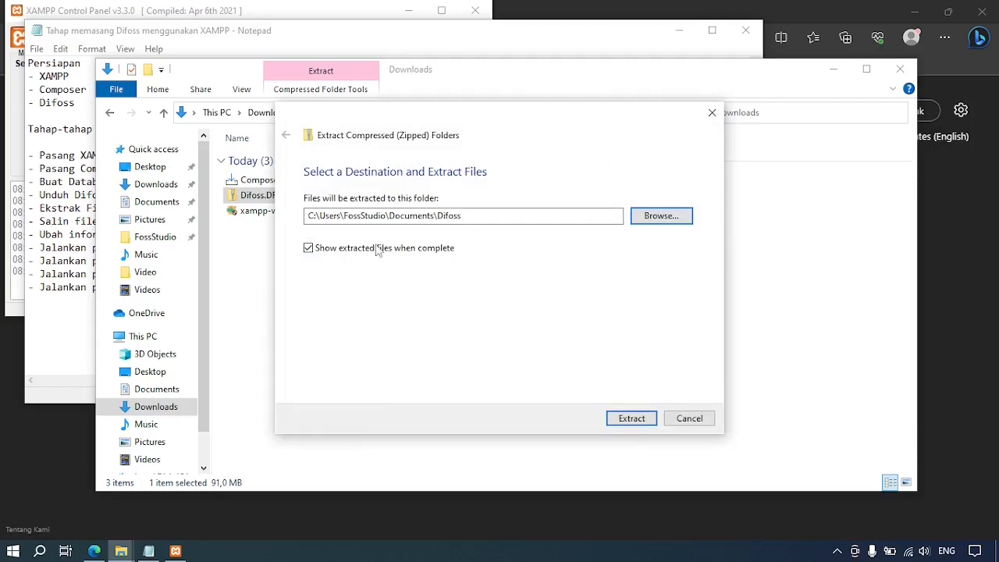
click(634, 420)
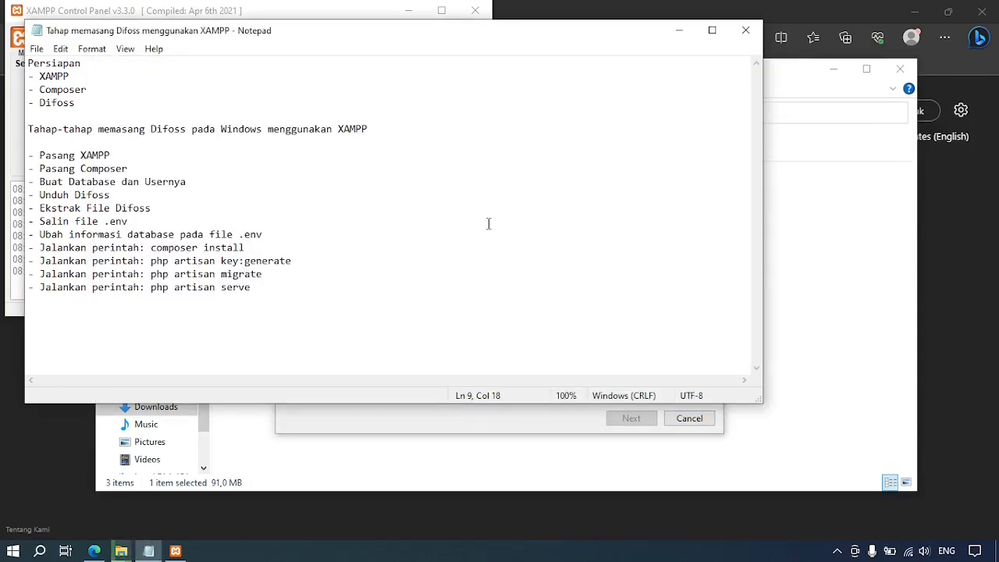
Highlight the 'Buat Database dan Usernya' checklist line and bring XAMPP Control Panel forward.
drag(40, 182, 187, 182)
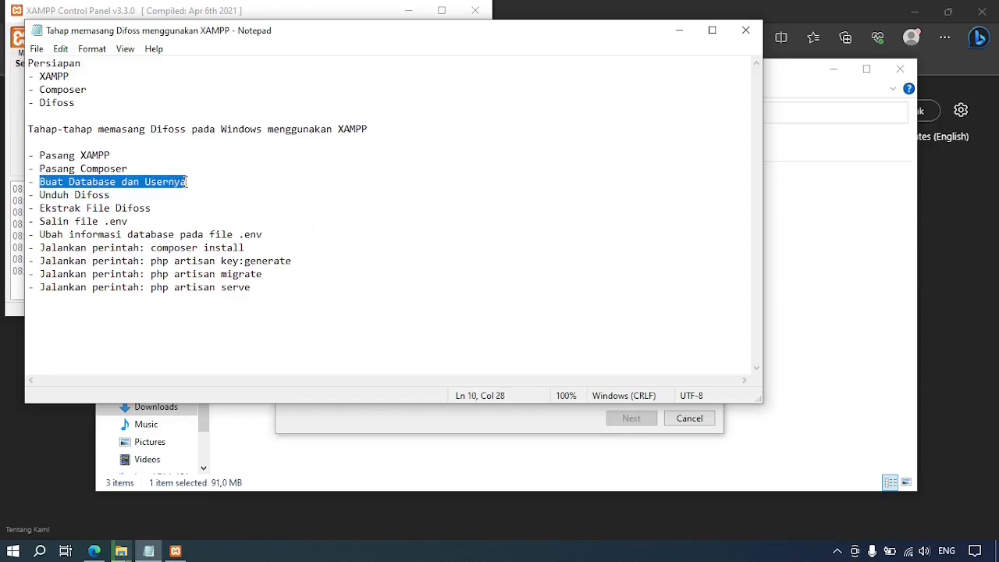
click(298, 13)
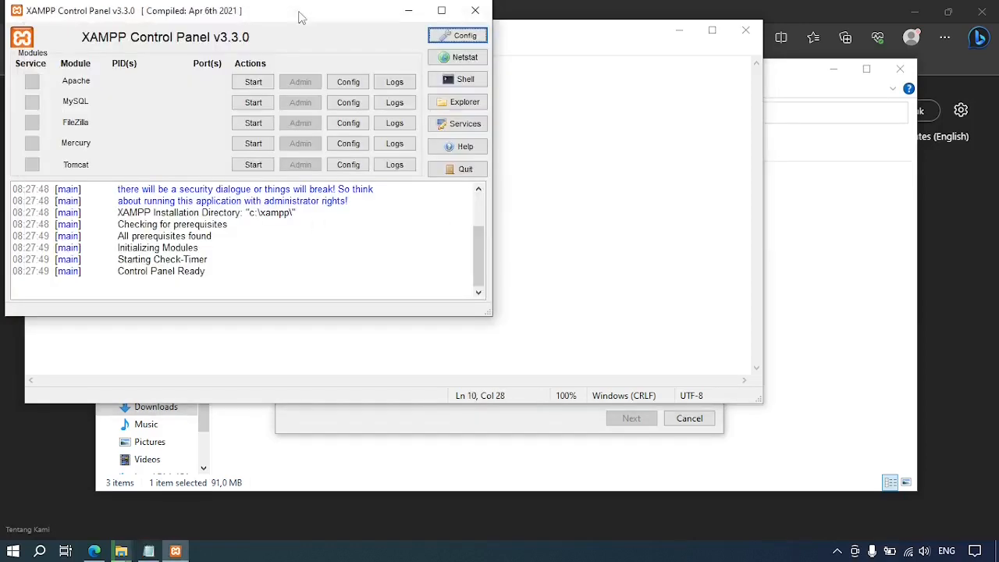
Start Apache and MySQL, then begin typing 'local' in Edge's address bar.
click(253, 83)
click(254, 103)
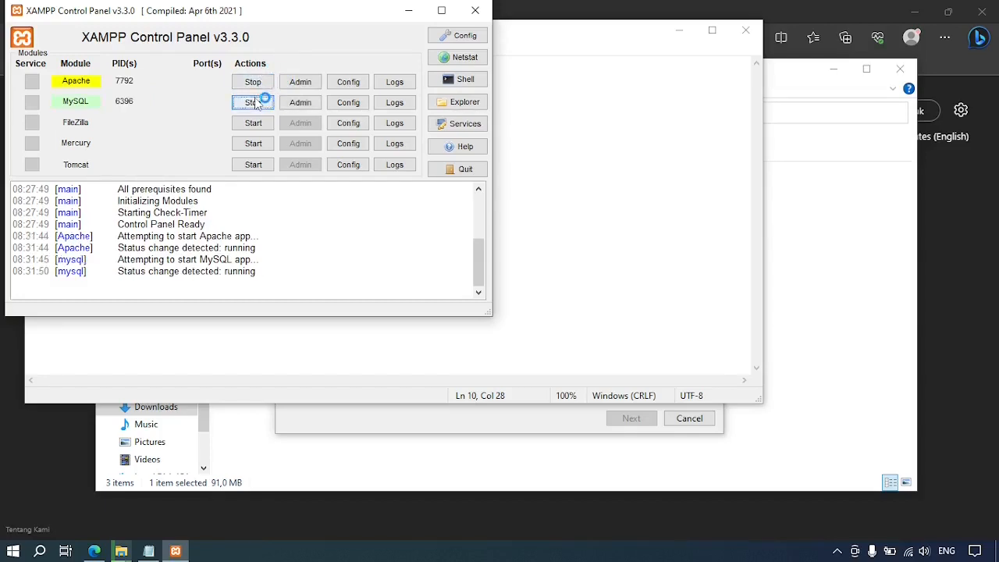
click(582, 13)
click(513, 39)
text(local)
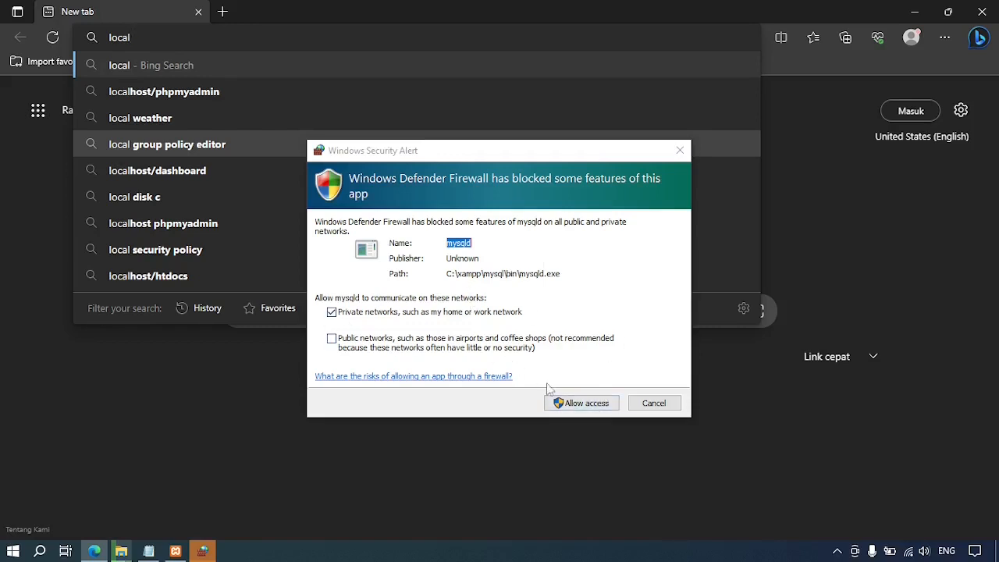
Allow mysqld through the firewall and confirm both servers are running.
click(587, 412)
click(584, 404)
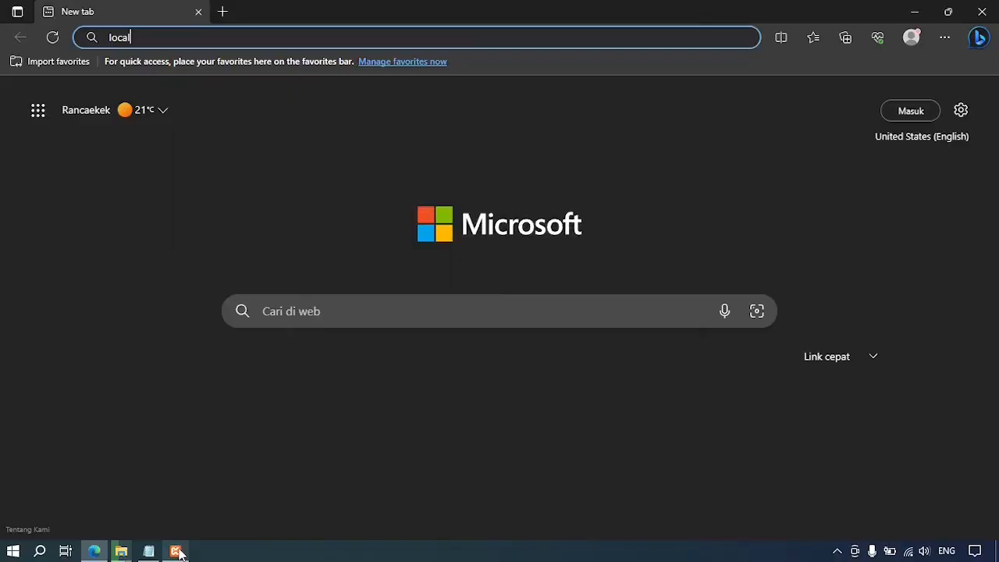
click(179, 553)
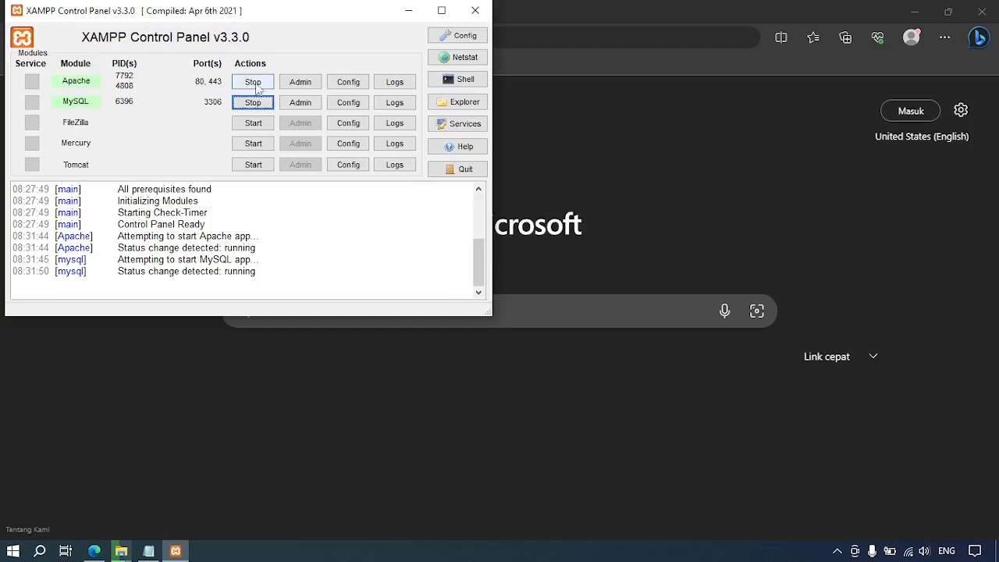
click(629, 145)
click(396, 40)
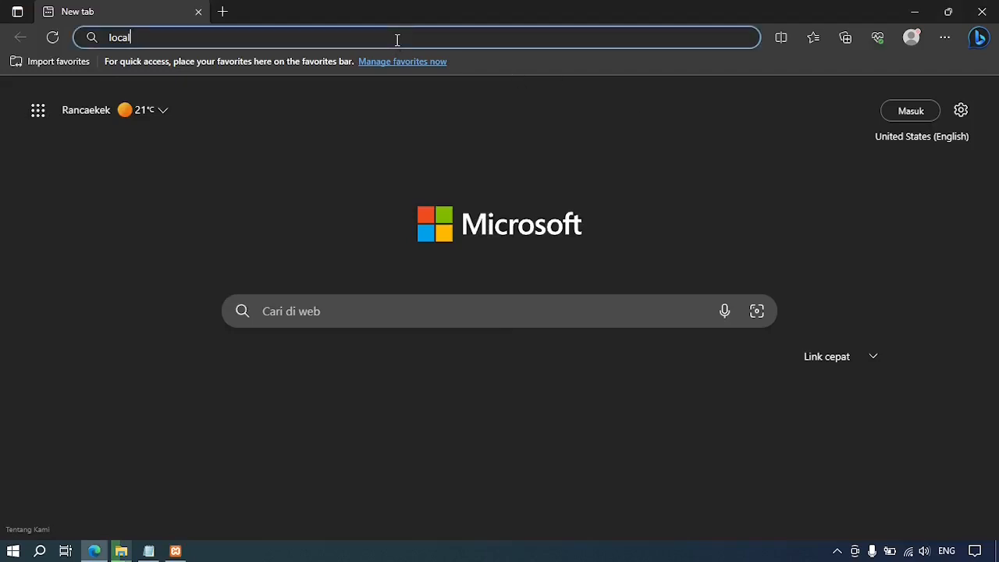
Load localhost in Edge to check the XAMPP welcome dashboard.
double_click(397, 40)
click(397, 39)
text(host)
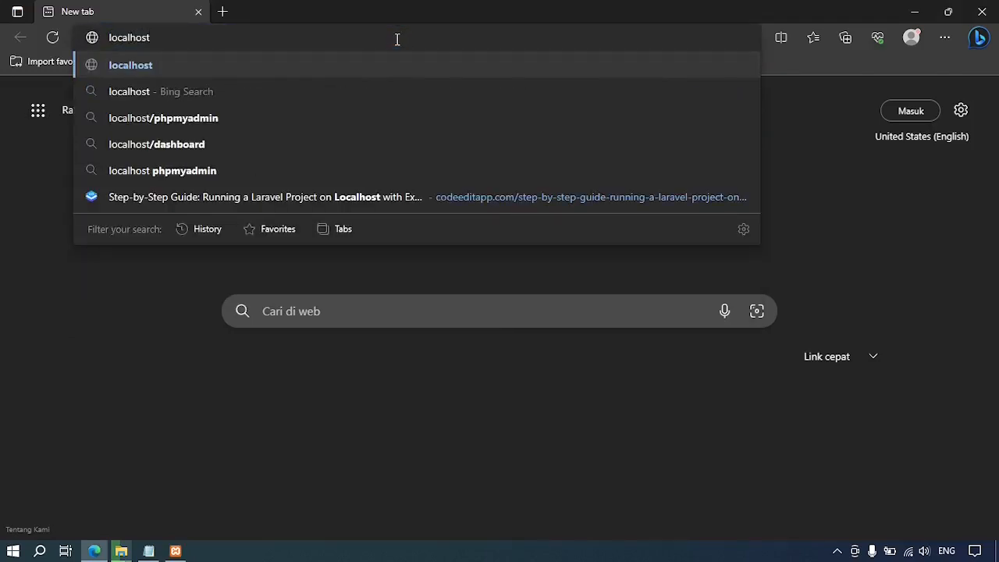
key(Return)
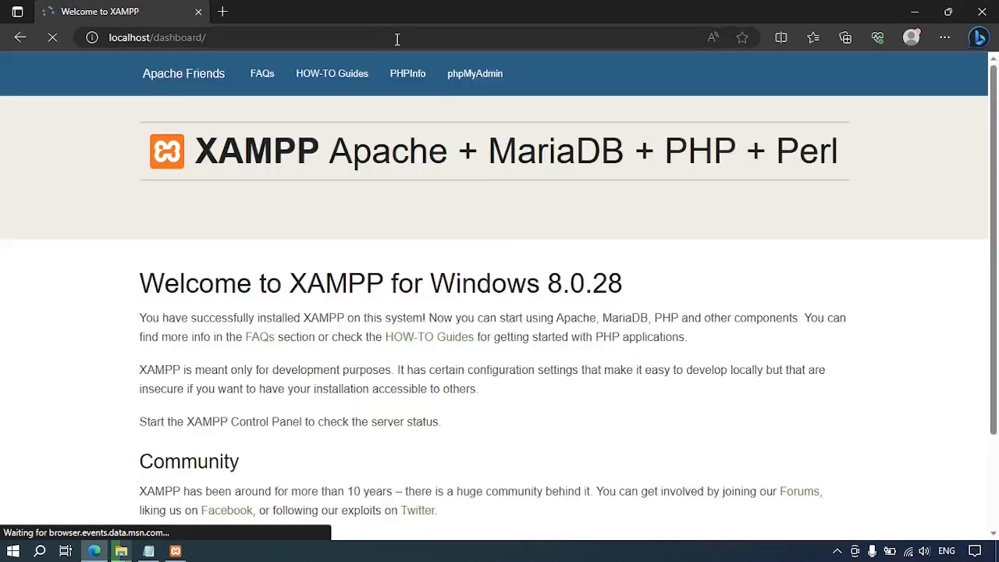
Open phpMyAdmin at localhost/phpmyadmin.
click(327, 35)
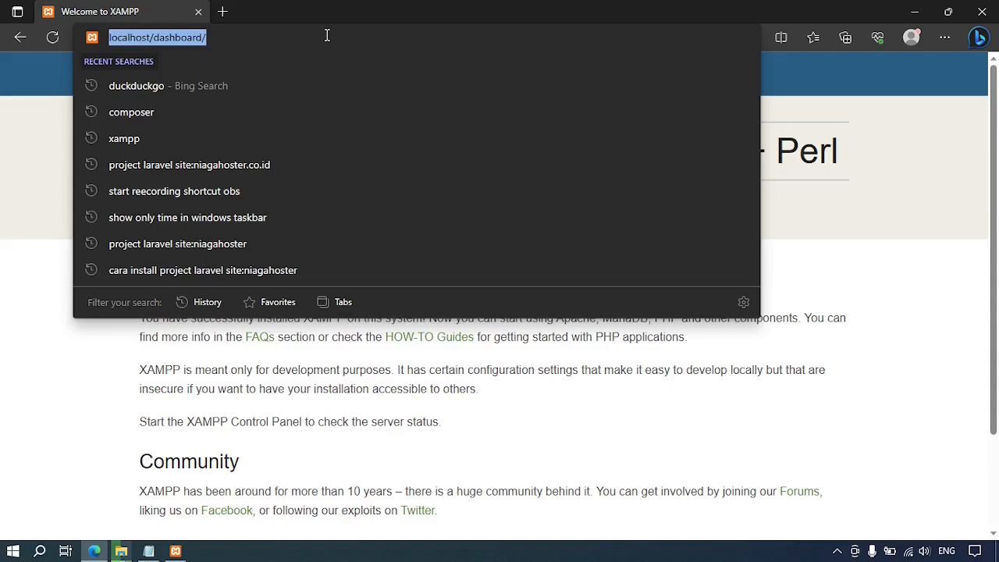
text(lo)
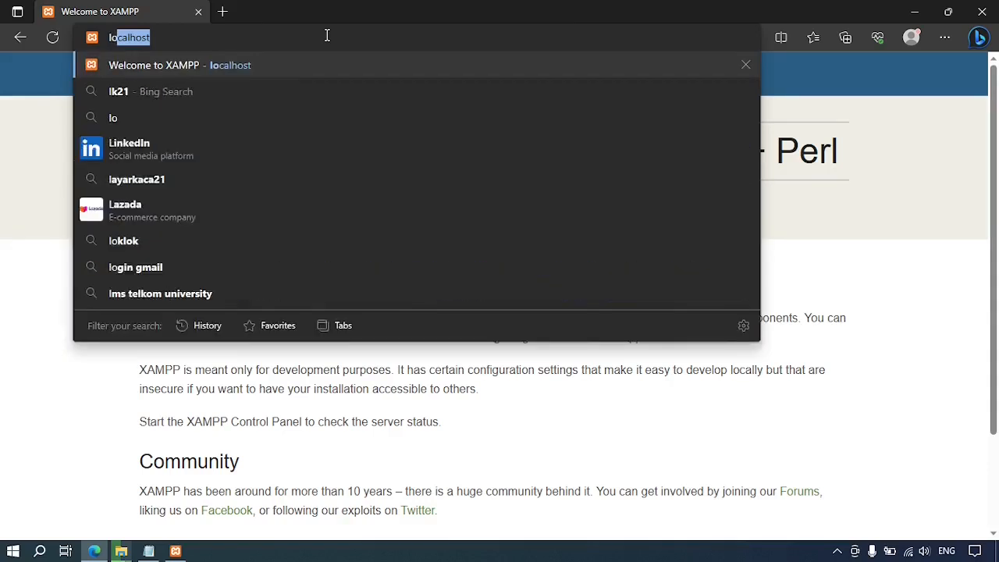
text(calhost)
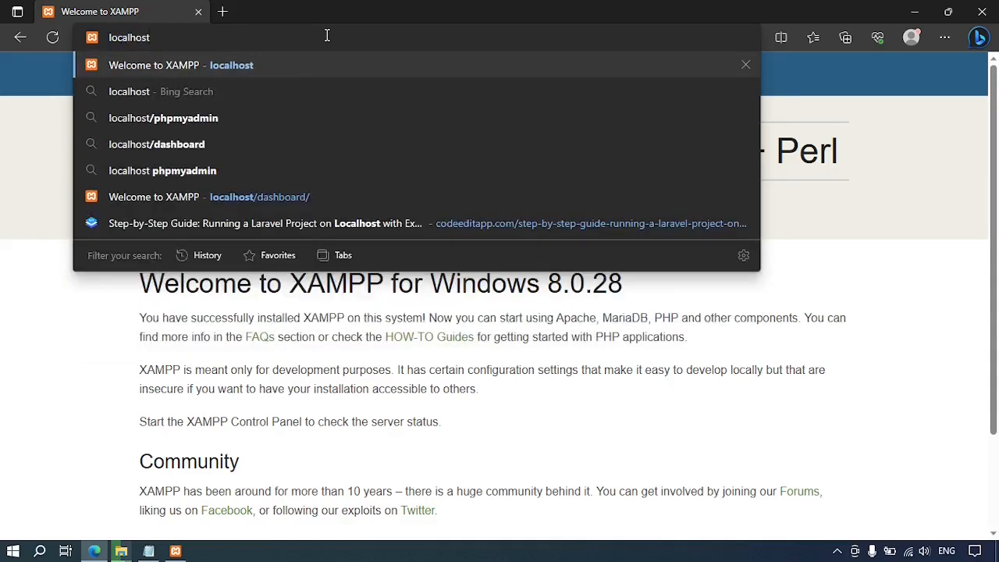
text(/php)
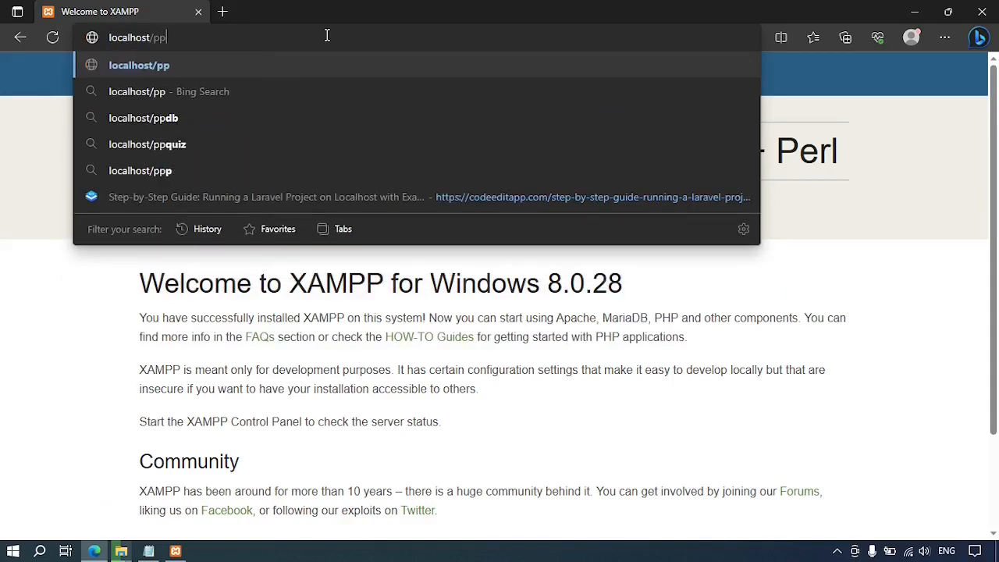
key(BackSpace)
text(hpmyadmin)
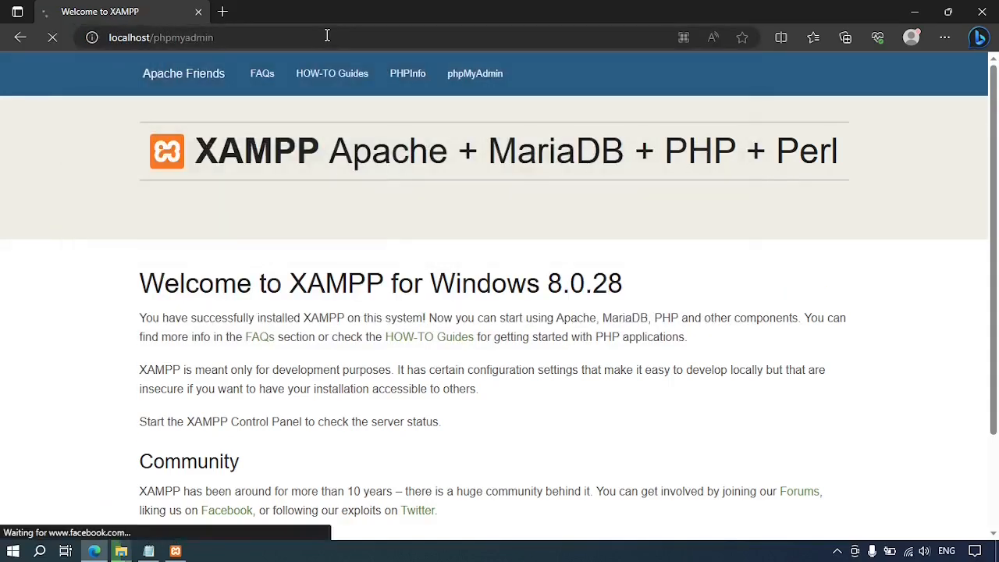
key(Return)
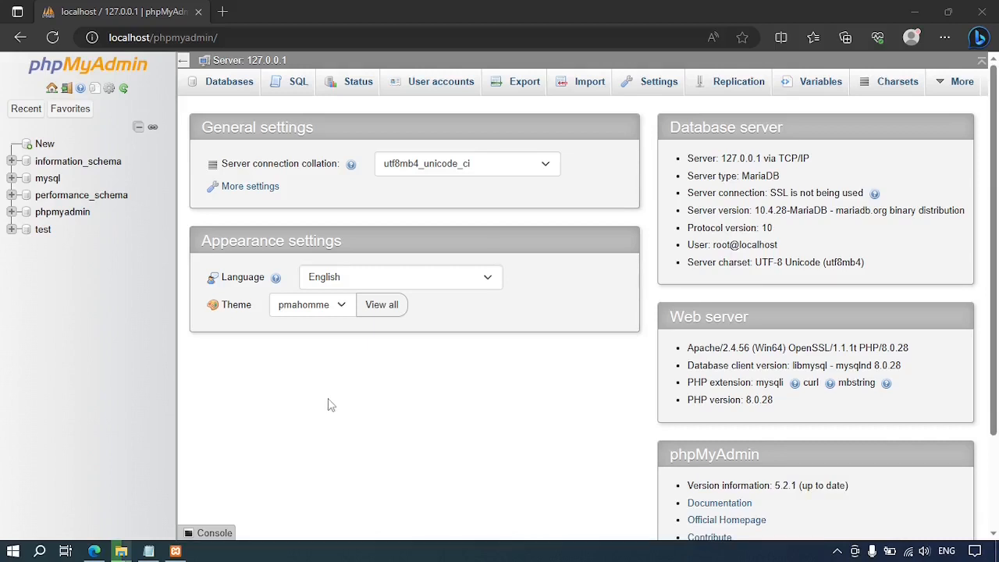
Start a new user account in phpMyAdmin named difoss with host localhost.
click(442, 89)
click(442, 89)
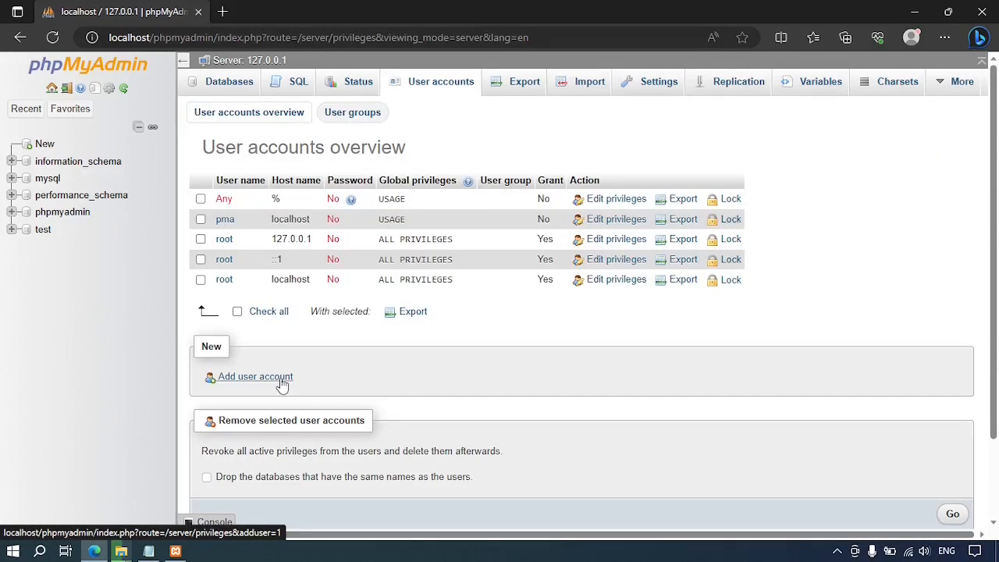
click(255, 377)
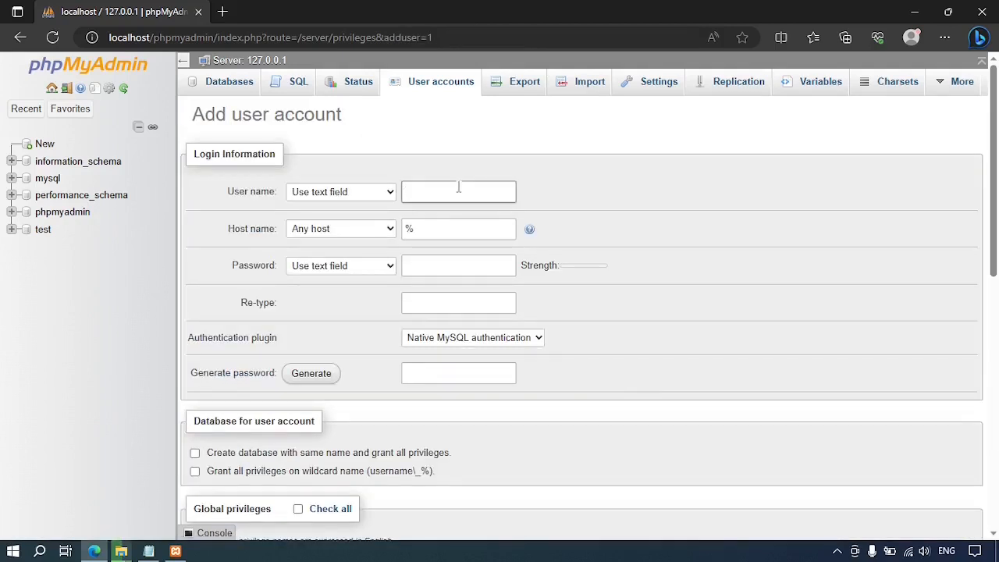
text(difoss)
click(390, 228)
click(385, 256)
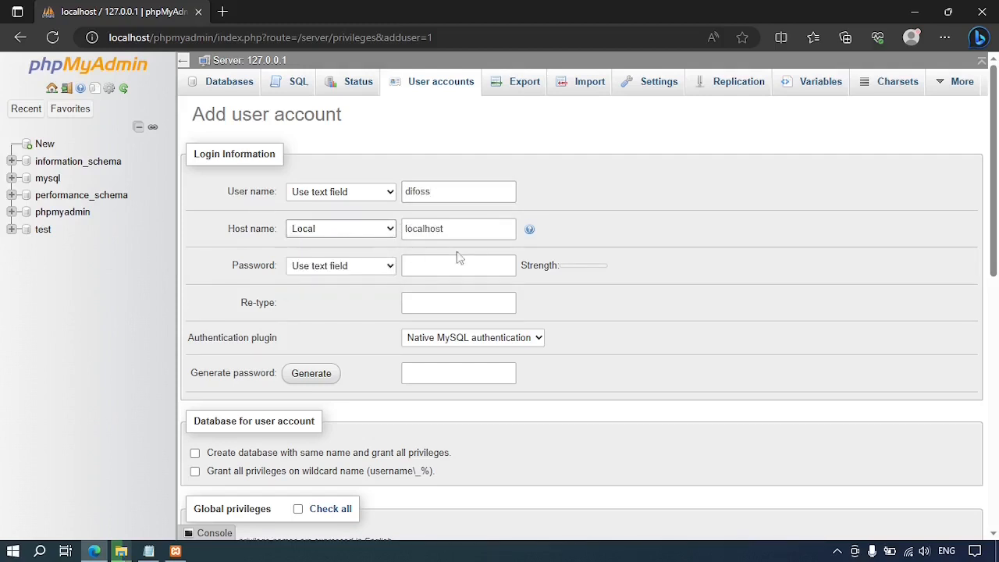
Enter the account password in both password fields, replacing the generated one.
click(466, 267)
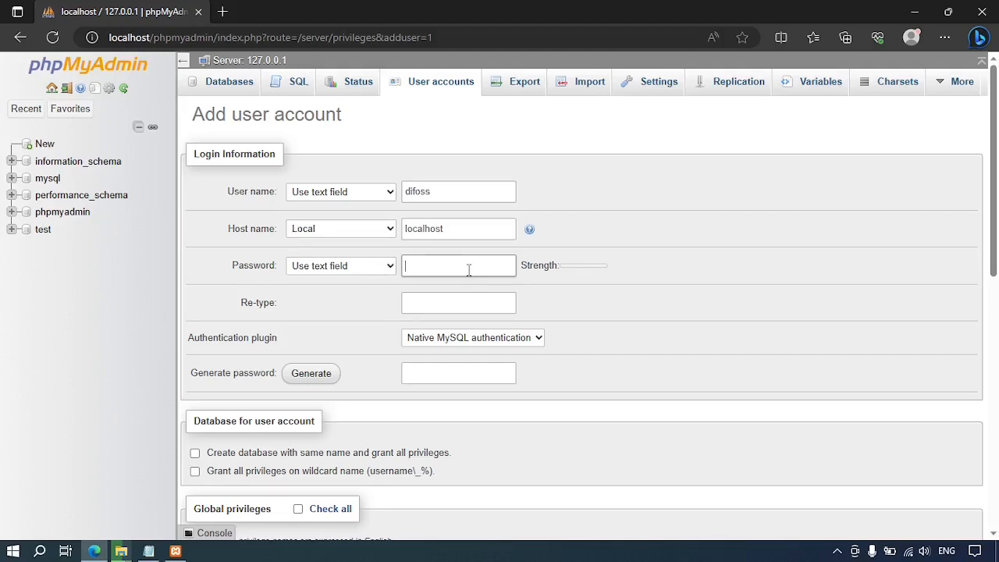
text(123456)
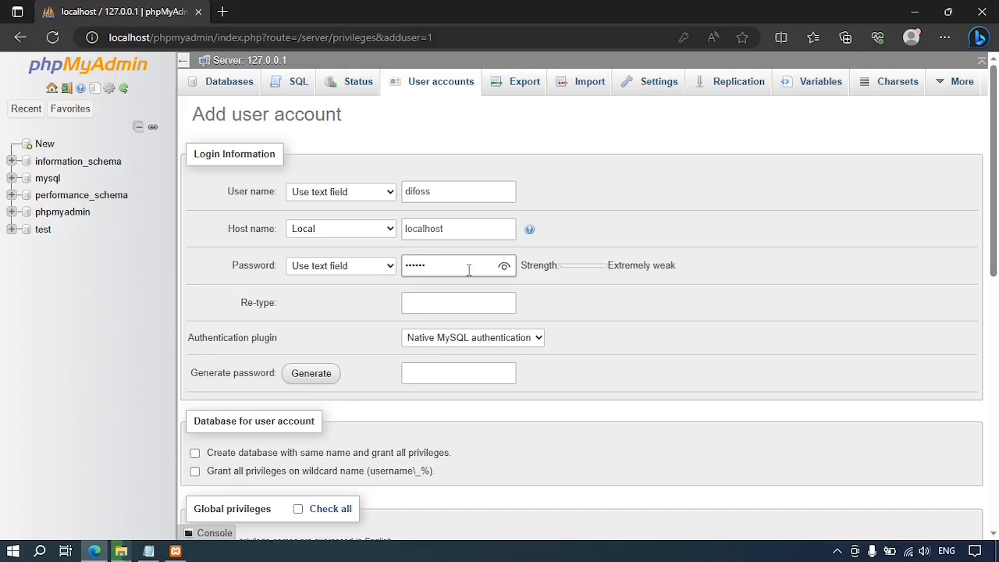
click(473, 300)
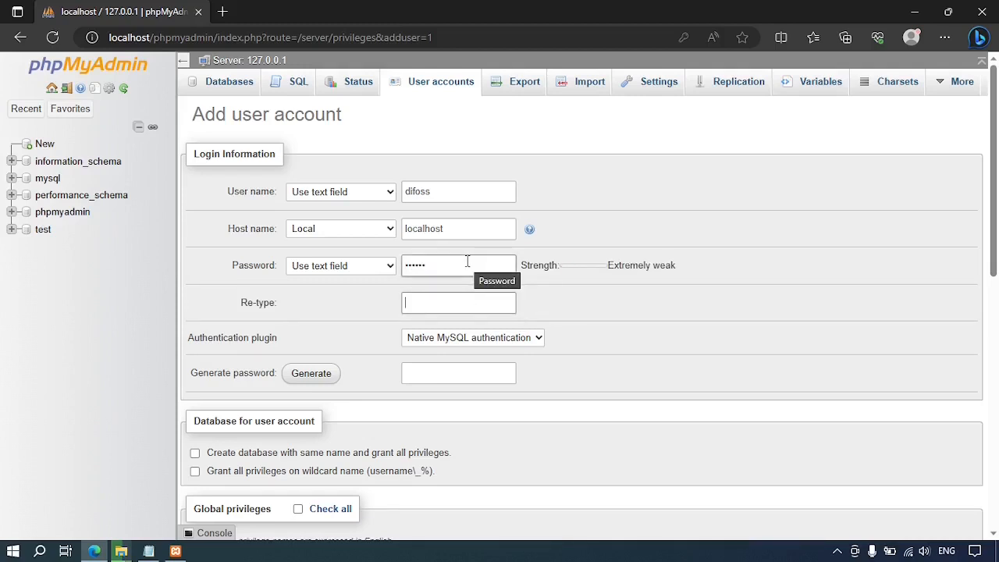
click(313, 374)
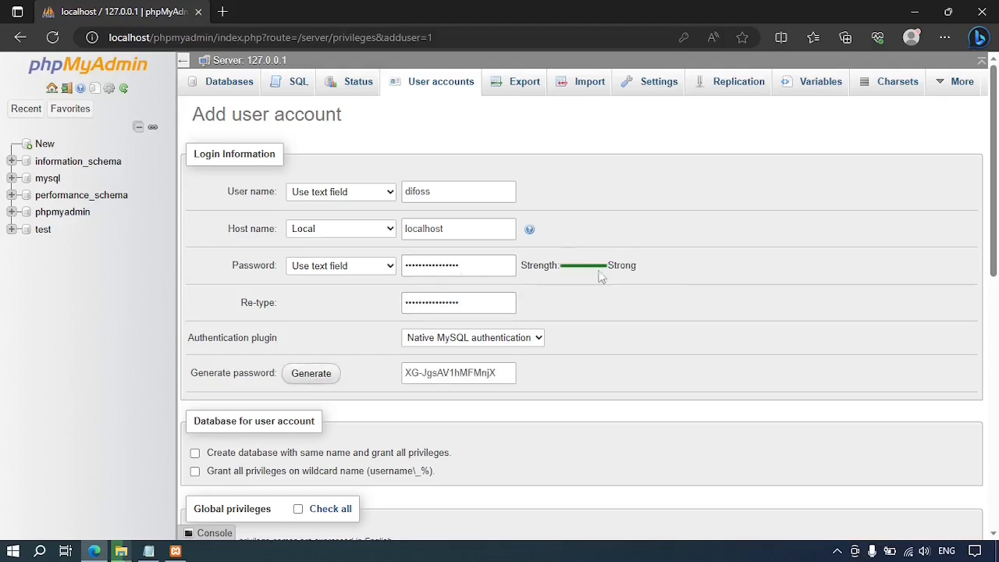
drag(502, 264, 367, 279)
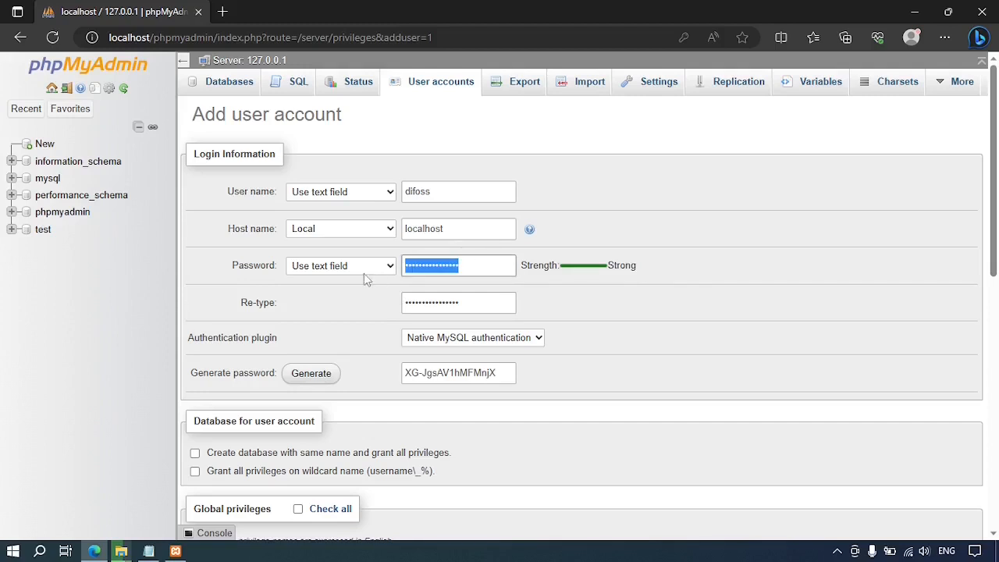
text(••••••)
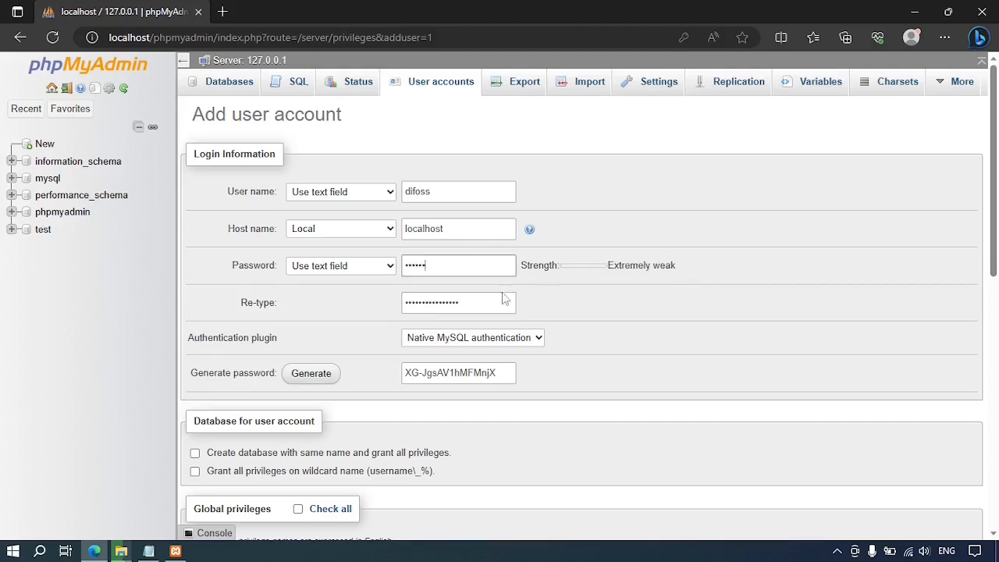
drag(502, 301, 335, 301)
text(••••••)
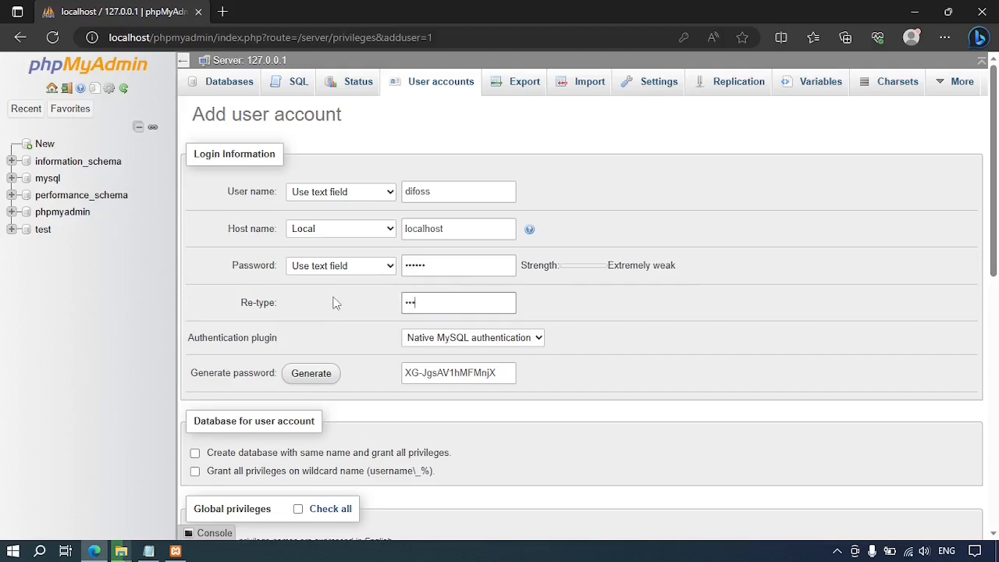
scroll(668, 307, down, 1)
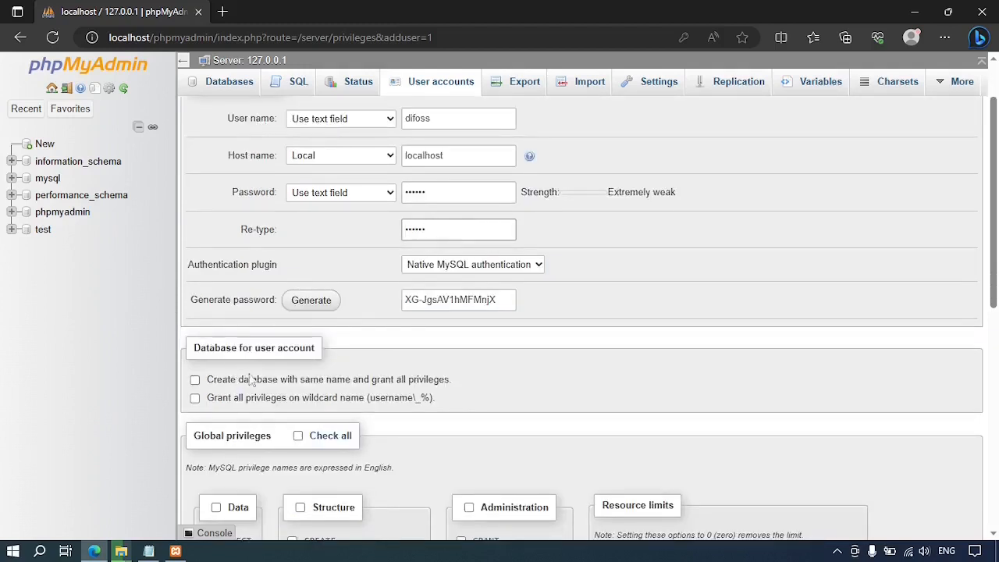
Tick same-name database with all privileges and wildcard privileges, then create difoss@localhost.
click(195, 383)
click(194, 399)
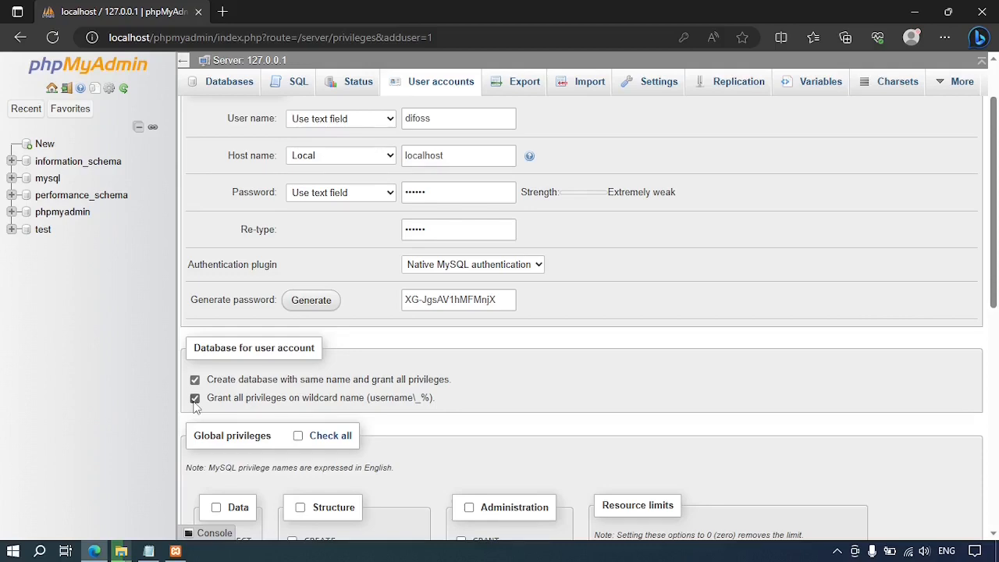
scroll(921, 311, down, 2)
scroll(937, 309, down, 4)
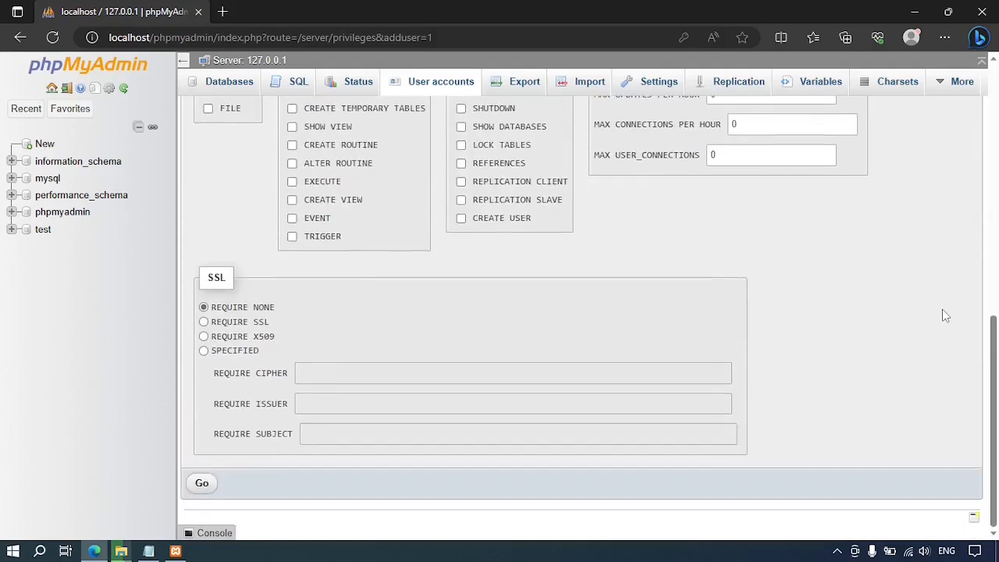
click(201, 484)
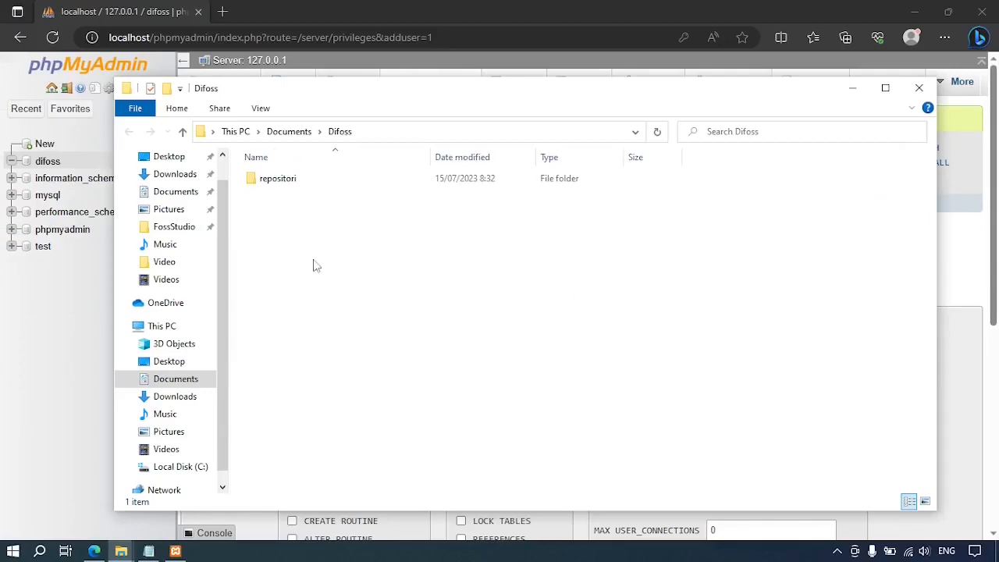
Close the extra Explorer window and browse to Documents > Difoss > repositori.
click(920, 90)
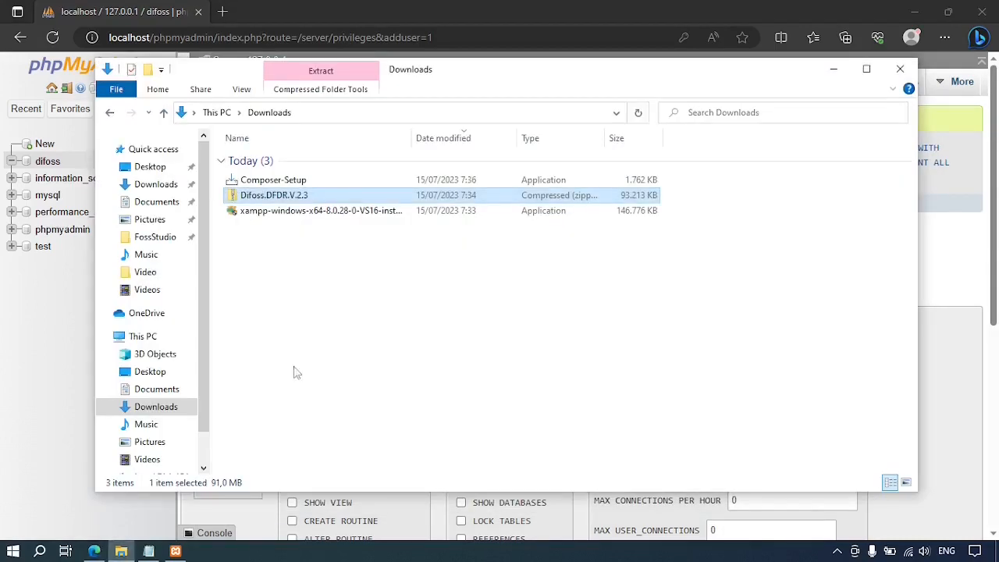
click(172, 391)
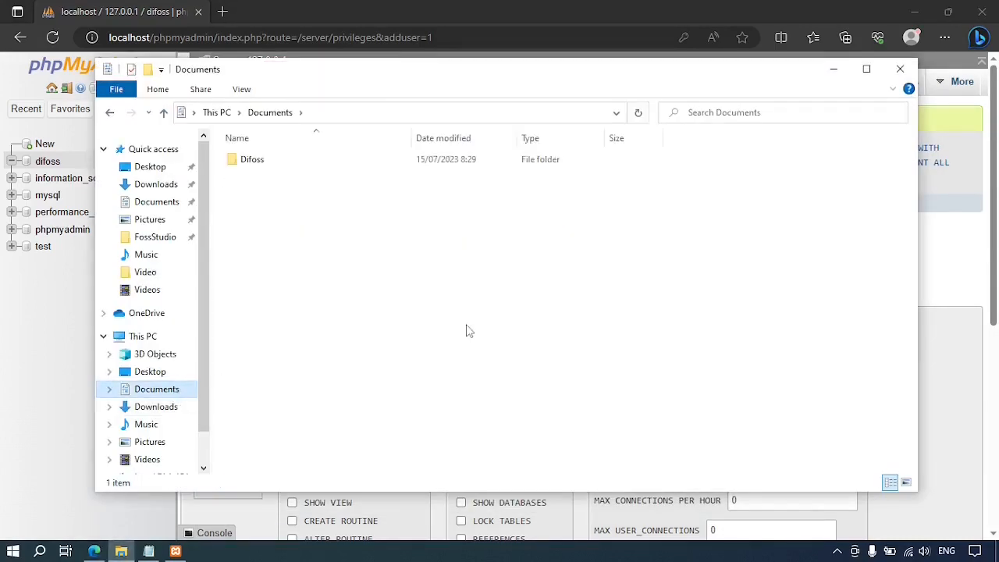
double_click(257, 163)
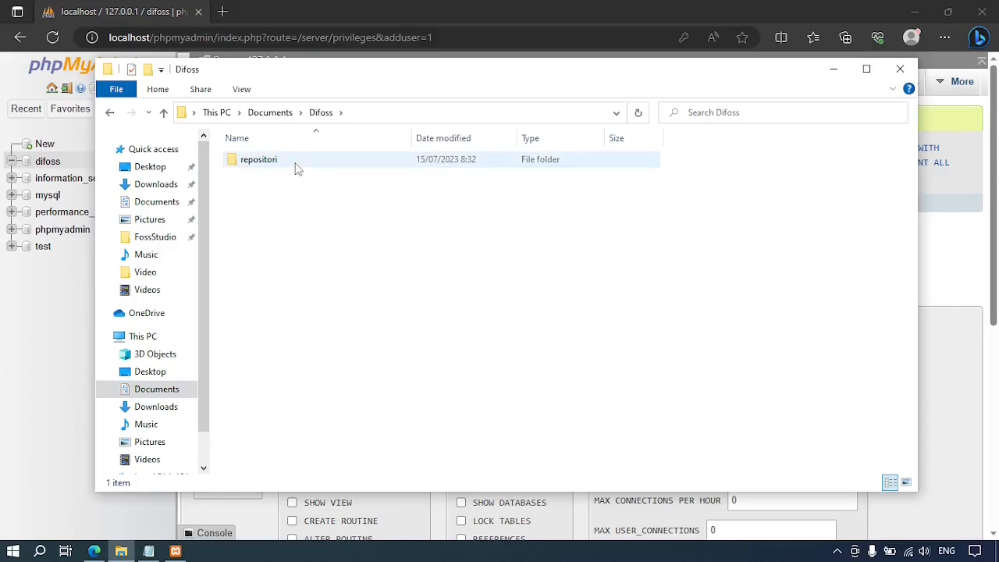
double_click(295, 170)
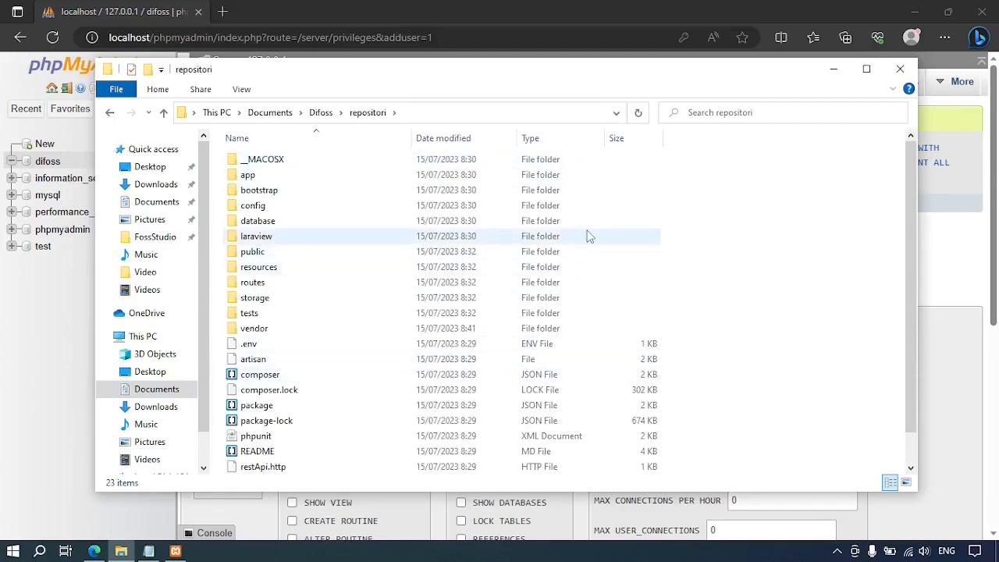
scroll(592, 250, down, 1)
scroll(593, 248, up, 1)
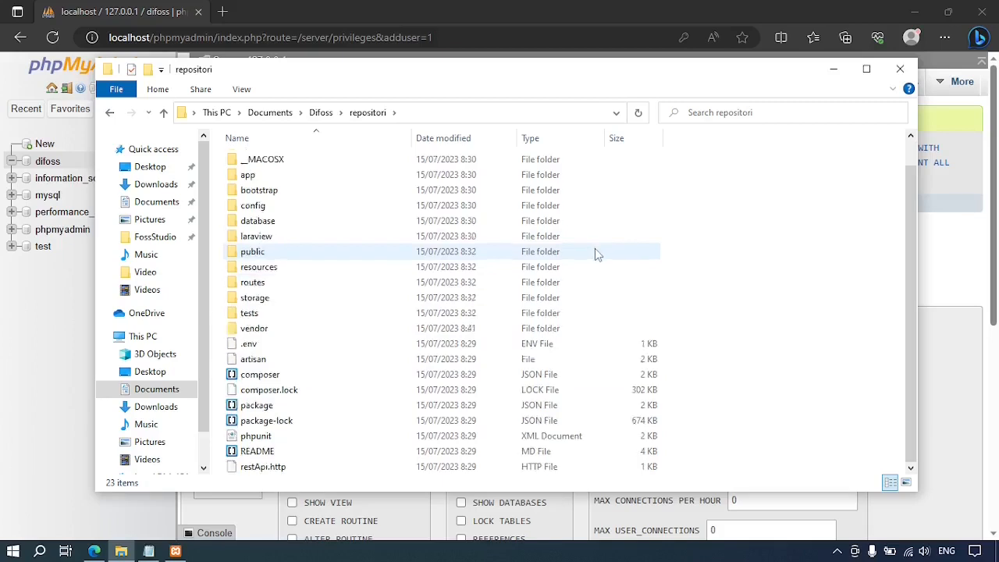
Duplicate .env as example.env, then open .env to bring up the app chooser.
click(279, 345)
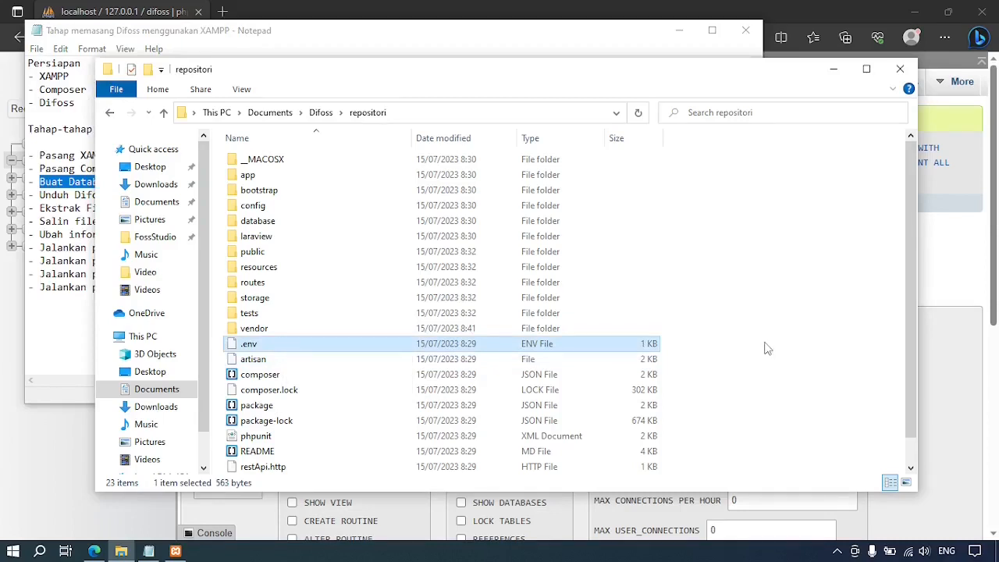
key(ctrl+v)
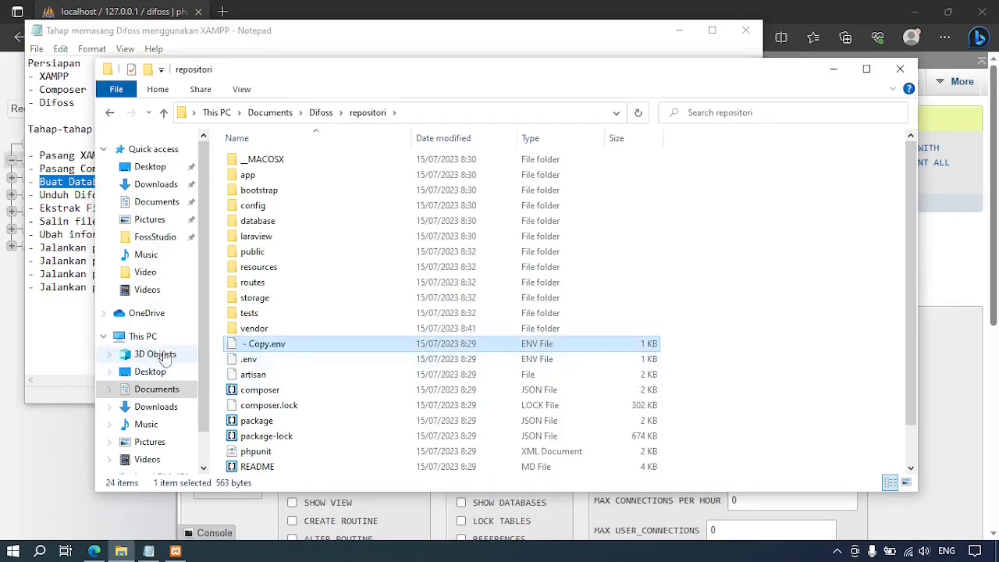
click(275, 350)
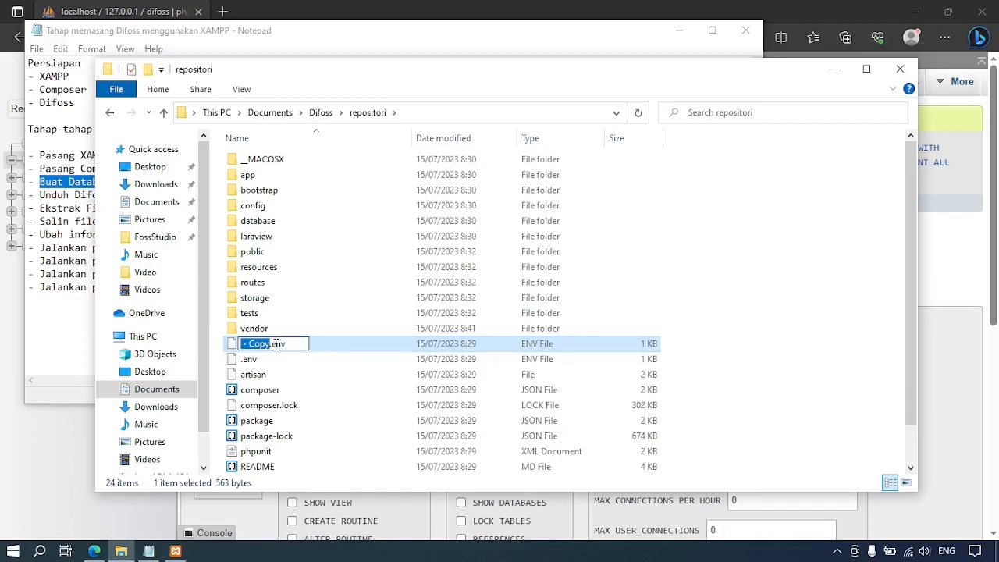
text(example)
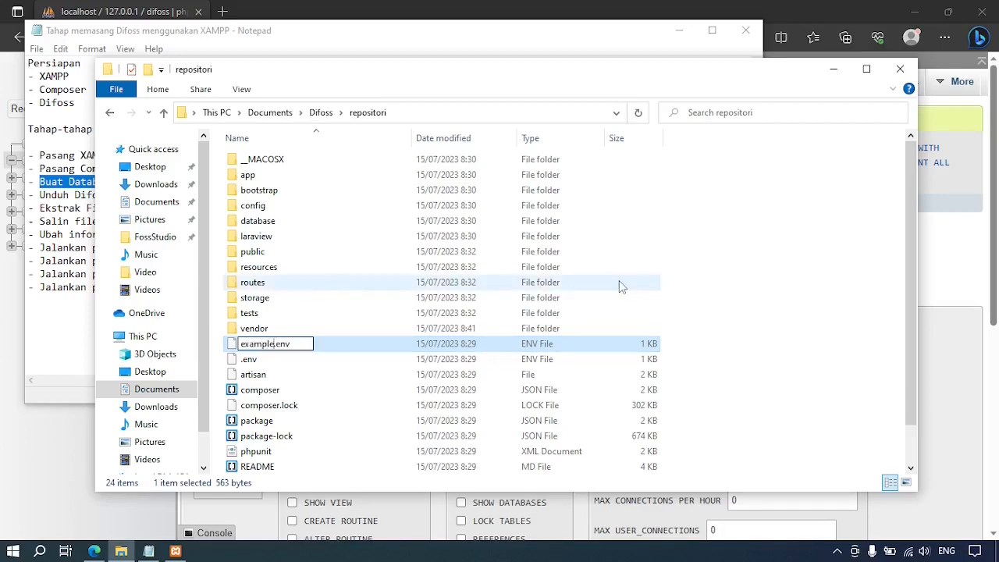
click(837, 323)
scroll(443, 356, down, 1)
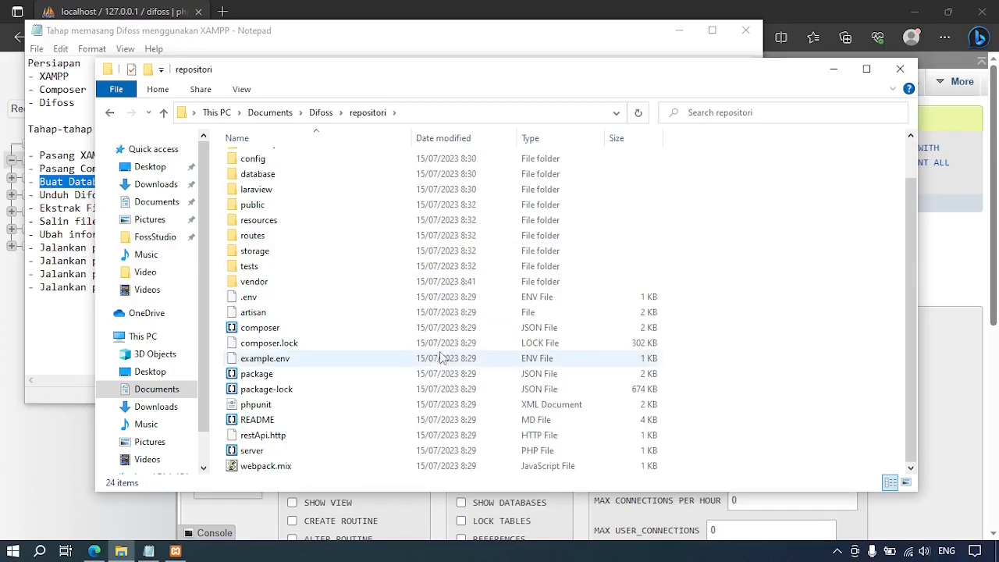
double_click(249, 298)
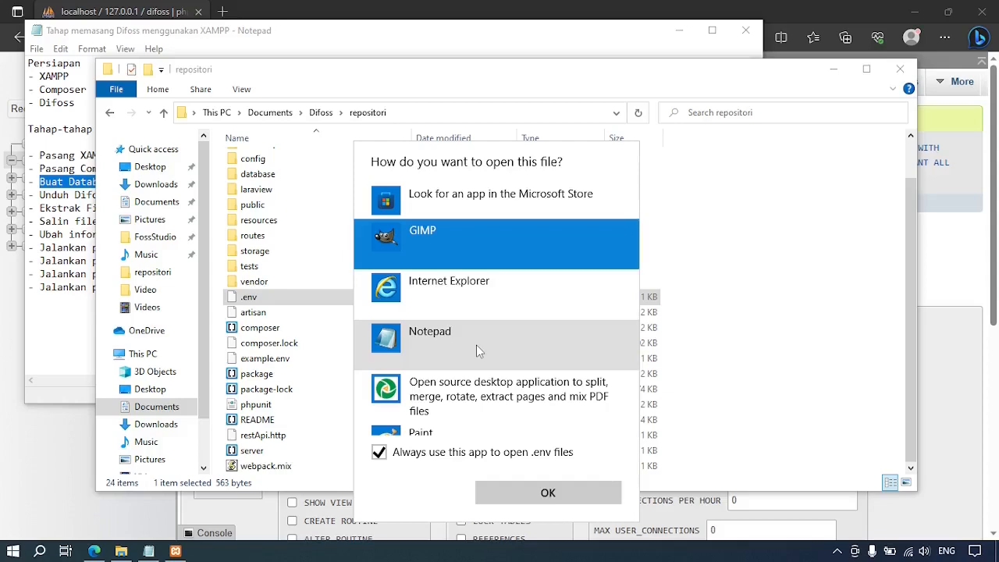
Open .env in Notepad, set DB_HOST to localhost and change DB_DATABASE to difoss.
double_click(476, 344)
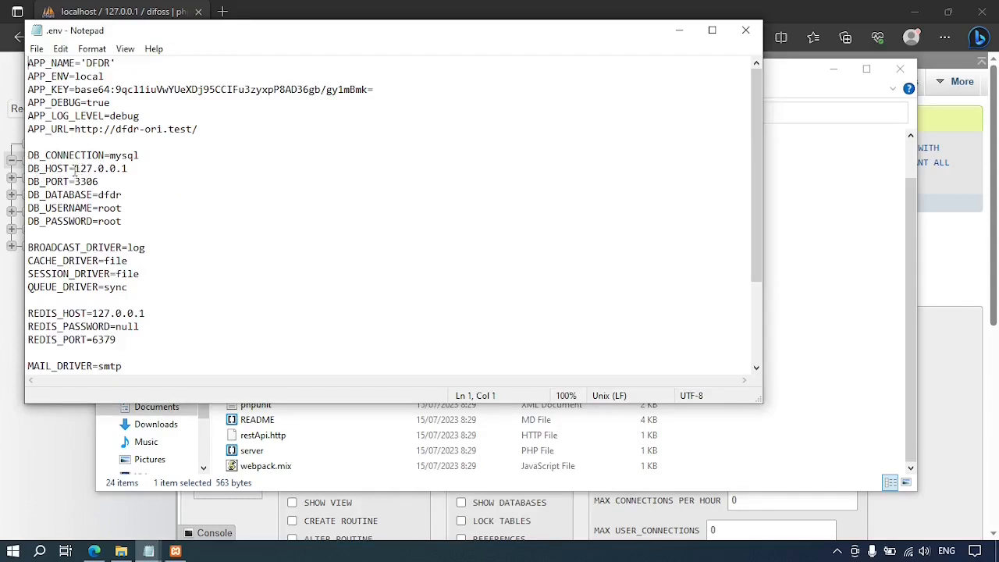
drag(74, 168, 127, 169)
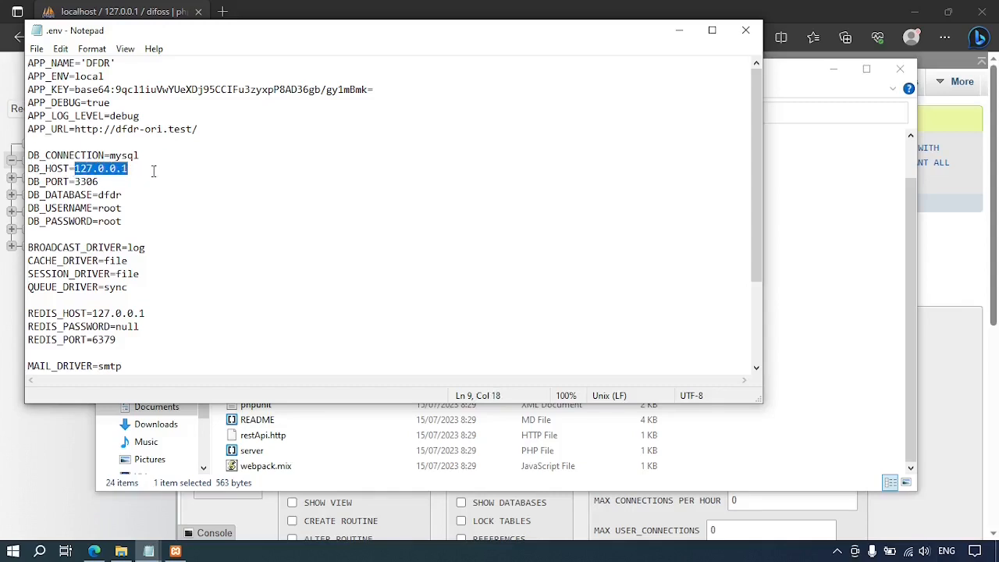
text(localhost)
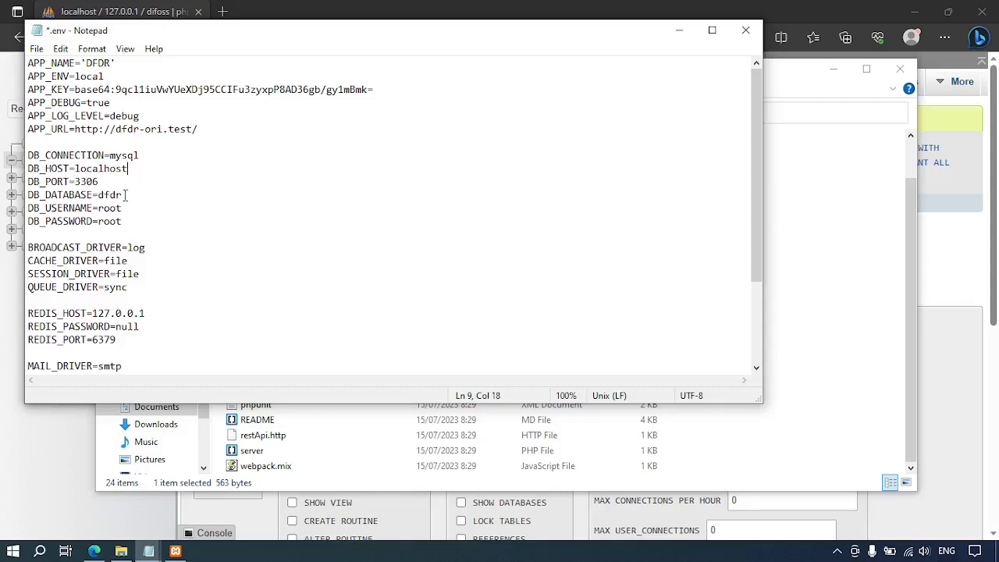
click(125, 195)
key(BackSpace)
key(BackSpace)
key(BackSpace)
click(67, 418)
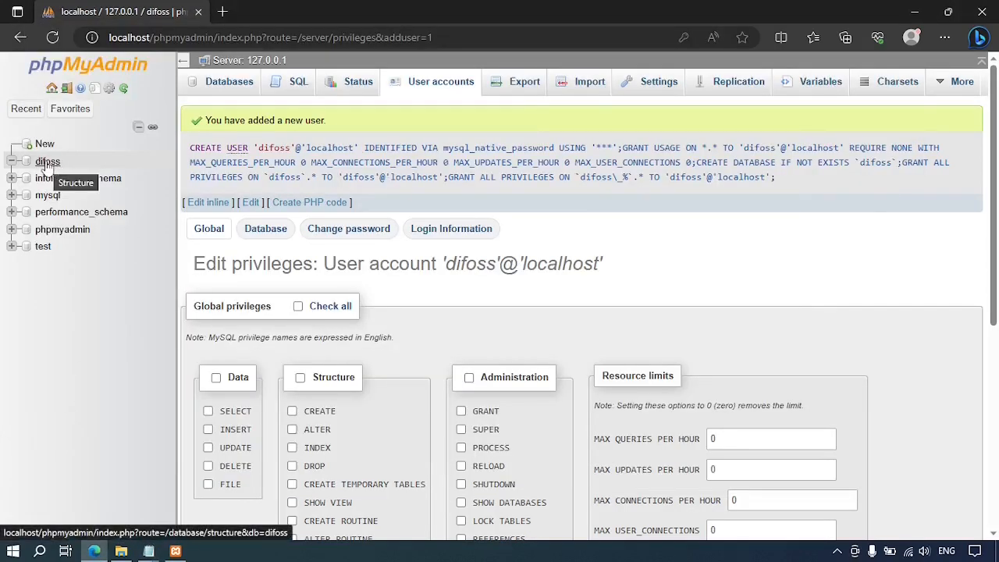
click(149, 551)
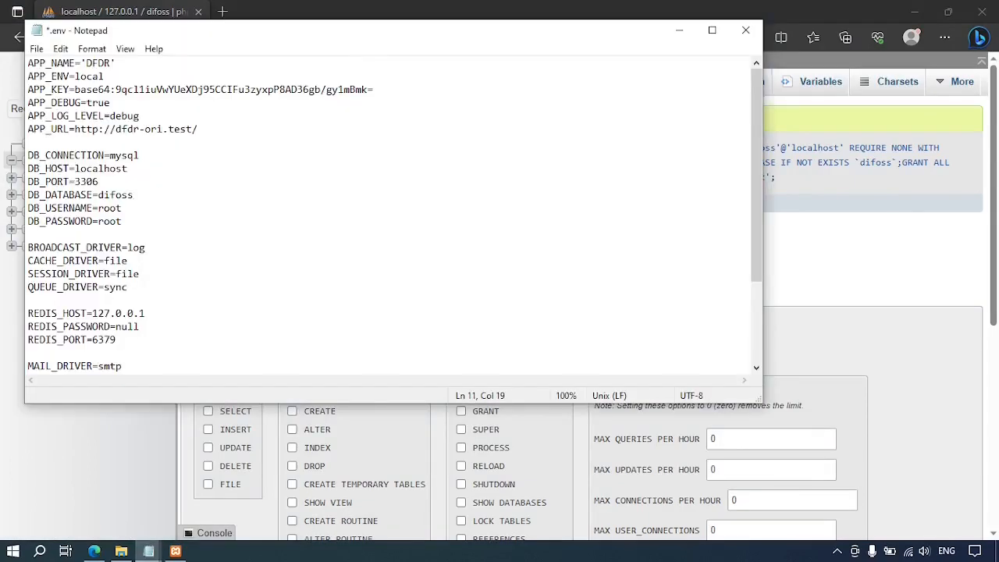
Set DB_USERNAME to difoss and enter the new account's password as DB_PASSWORD.
key(Down)
key(BackSpace)
key(BackSpace)
key(BackSpace)
key(BackSpace)
text(difoss)
key(Down)
key(BackSpace)
key(BackSpace)
key(BackSpace)
key(BackSpace)
text(difoss)
click(231, 246)
Save the edited .env file.
key(ctrl+s)
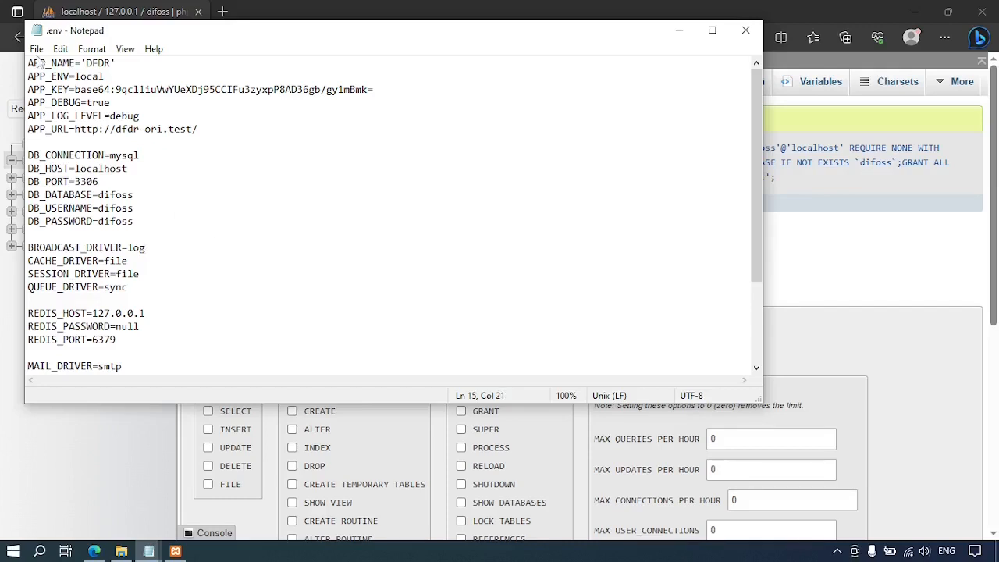
click(37, 49)
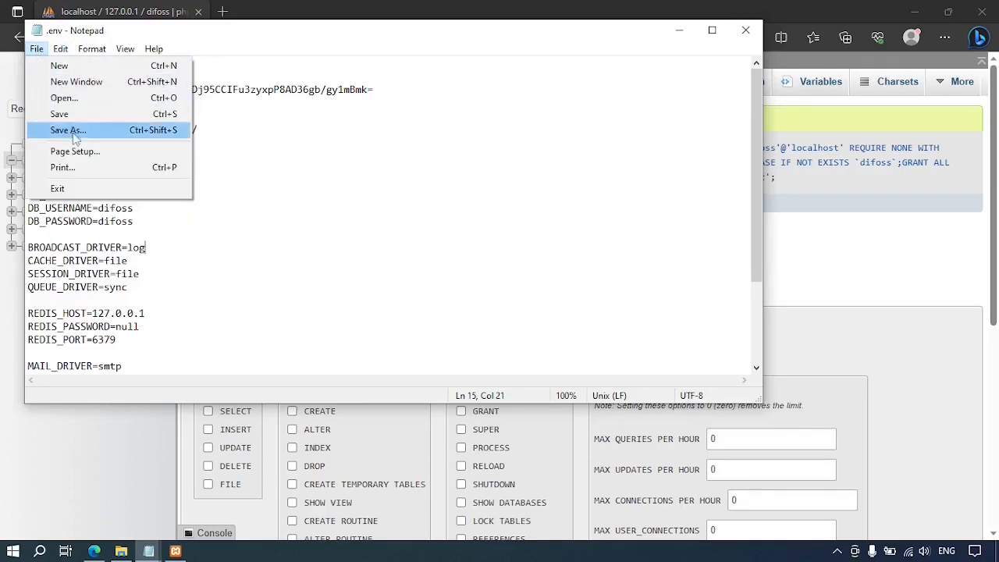
click(59, 114)
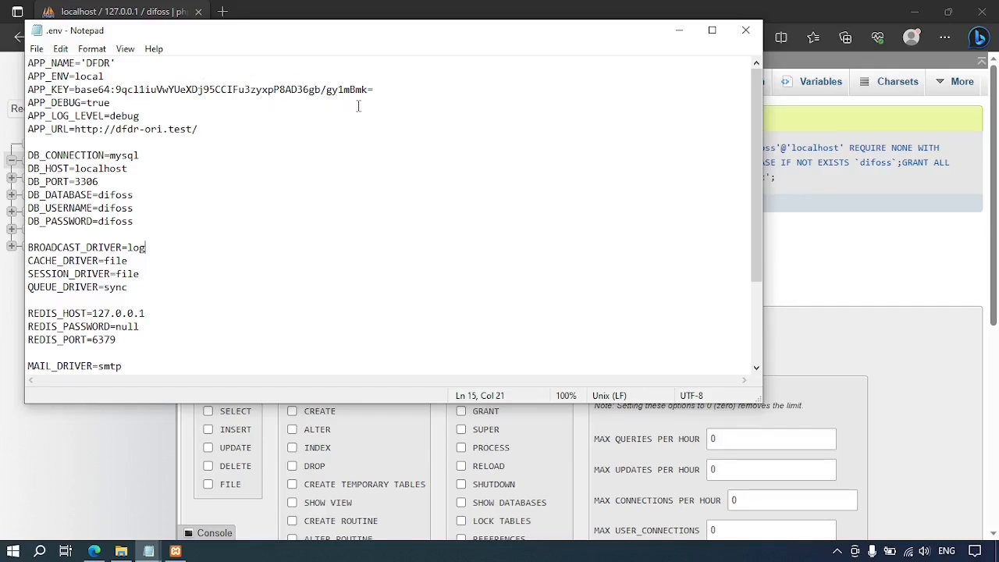
click(830, 273)
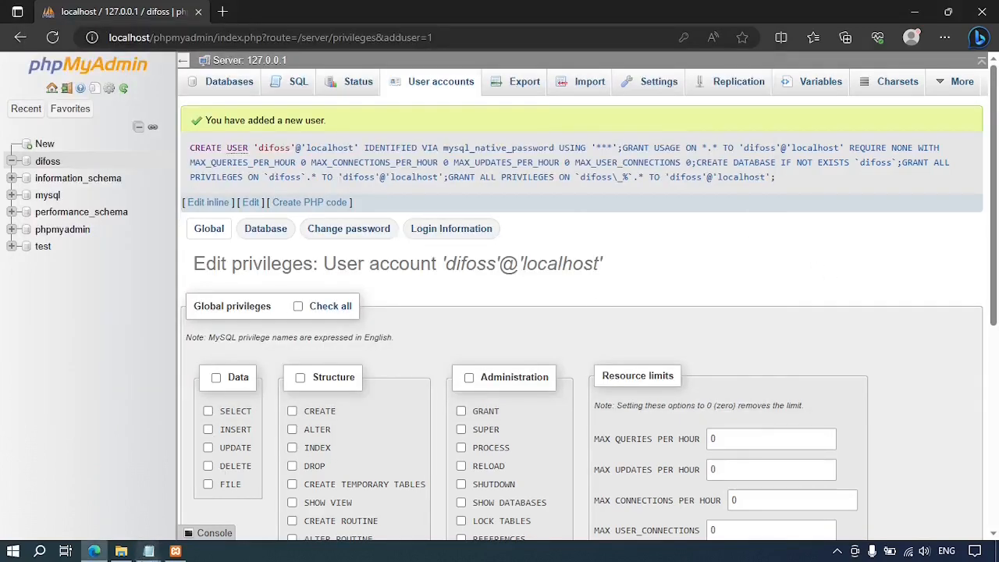
Open Command Prompt and copy the Documents\Difoss\repositori path from File Explorer's address bar.
mouse_move(148, 552)
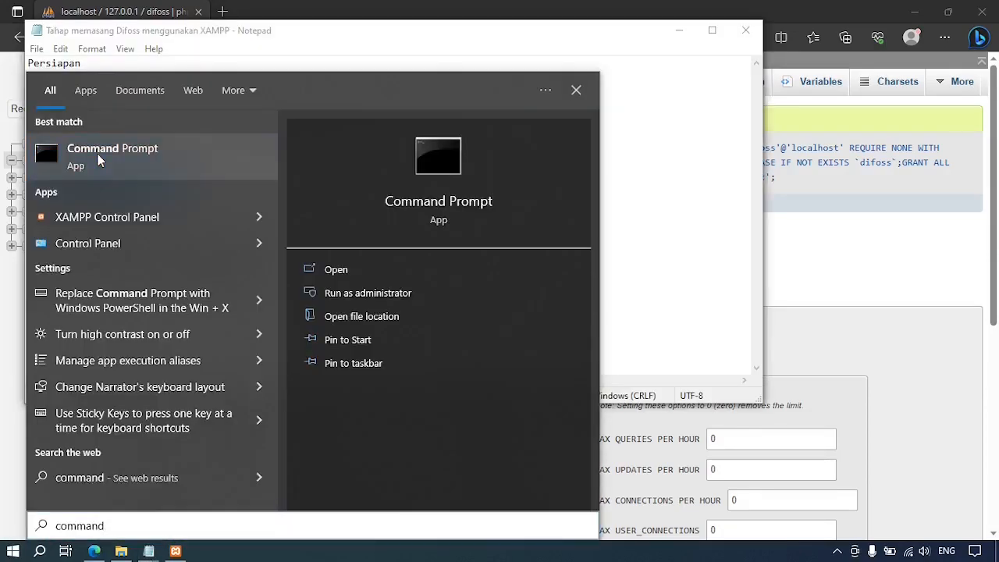
click(99, 150)
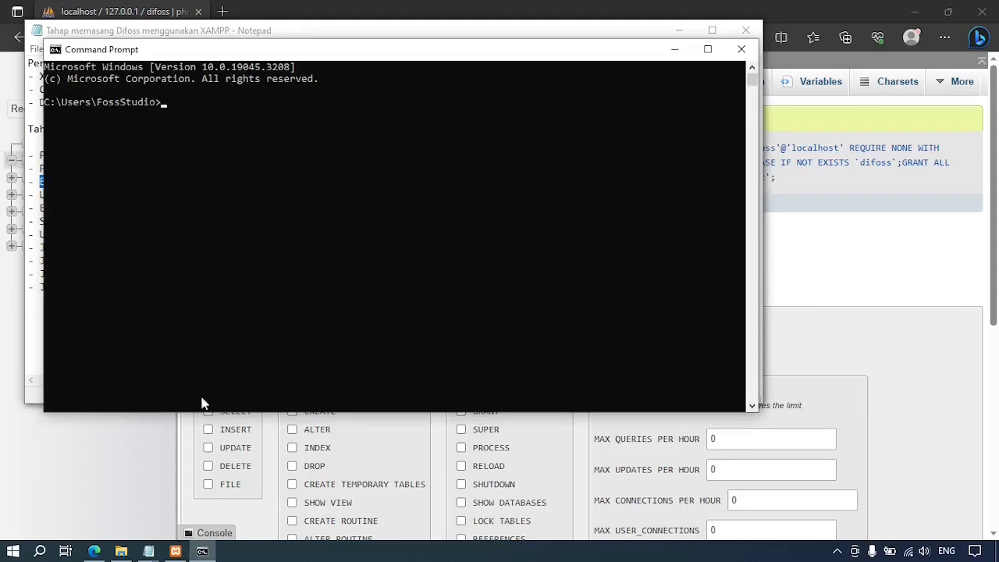
mouse_move(125, 554)
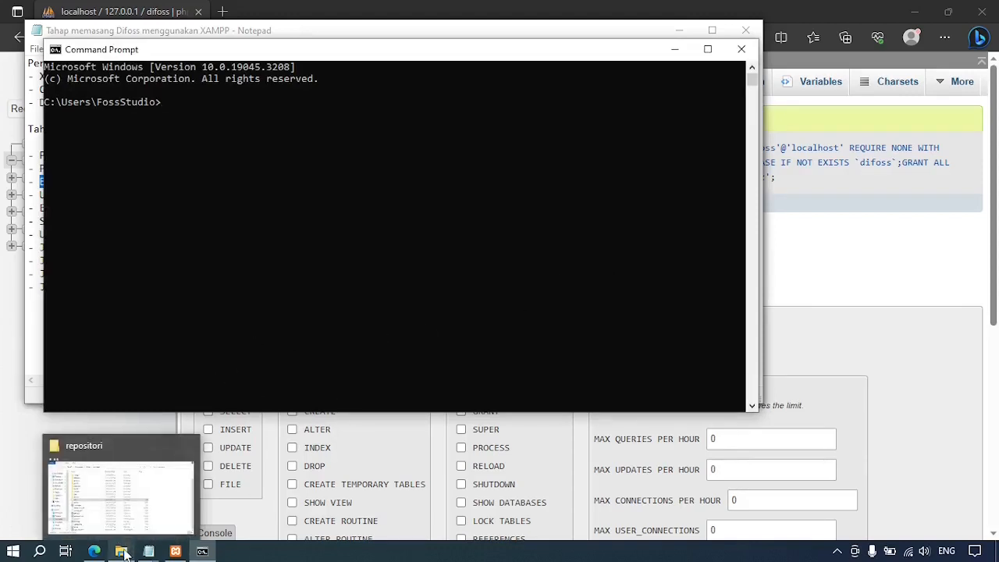
click(125, 552)
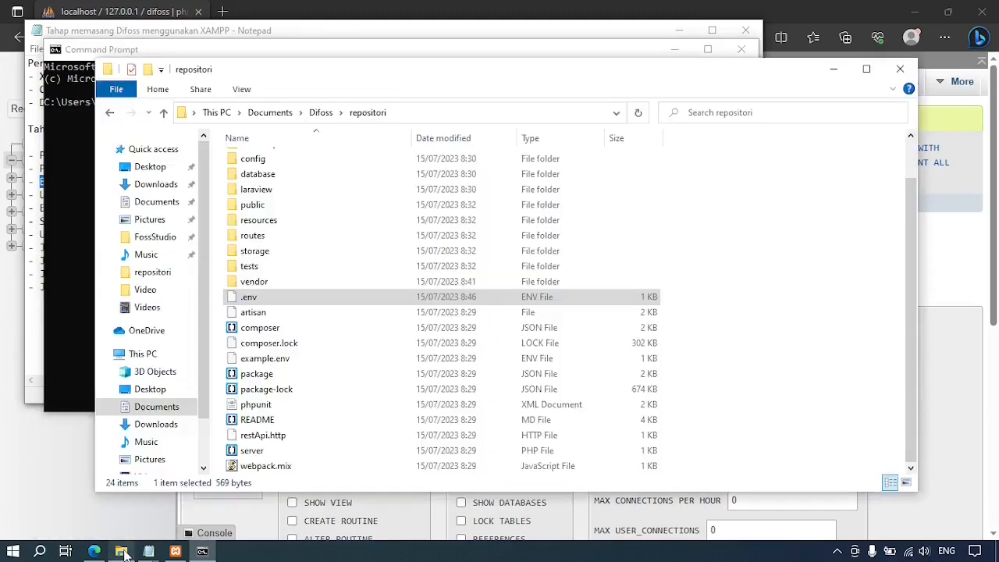
click(320, 114)
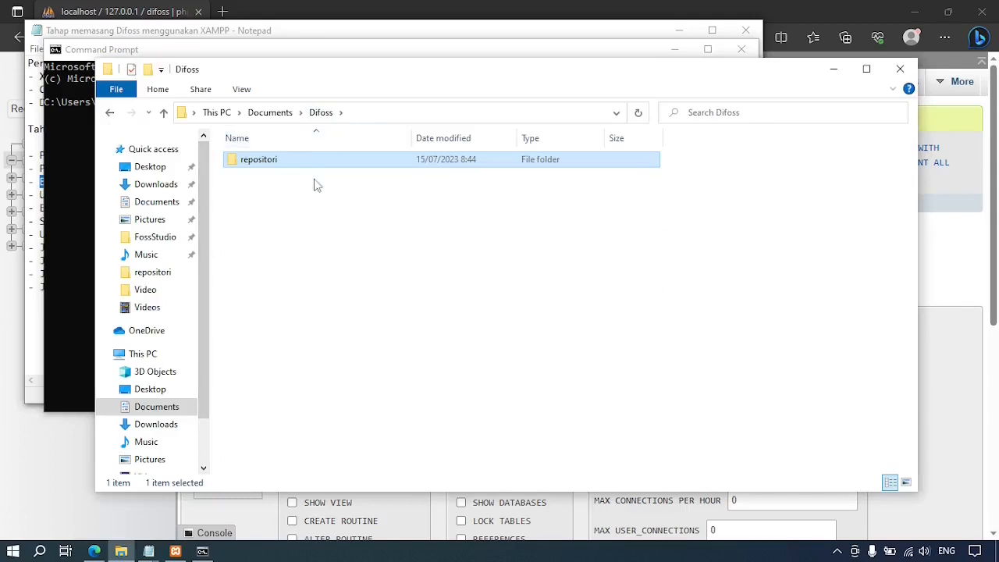
double_click(274, 162)
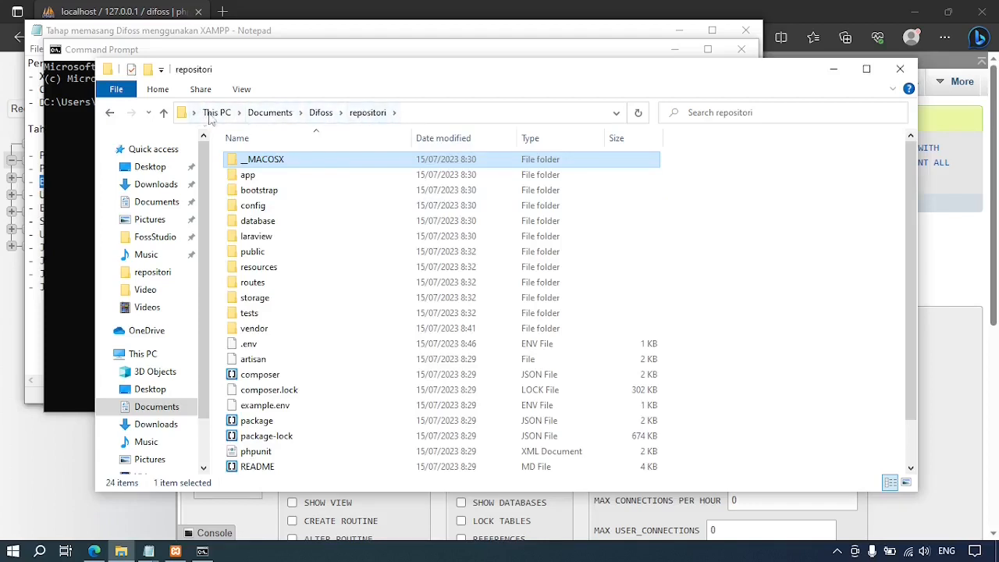
click(457, 113)
key(ctrl+c)
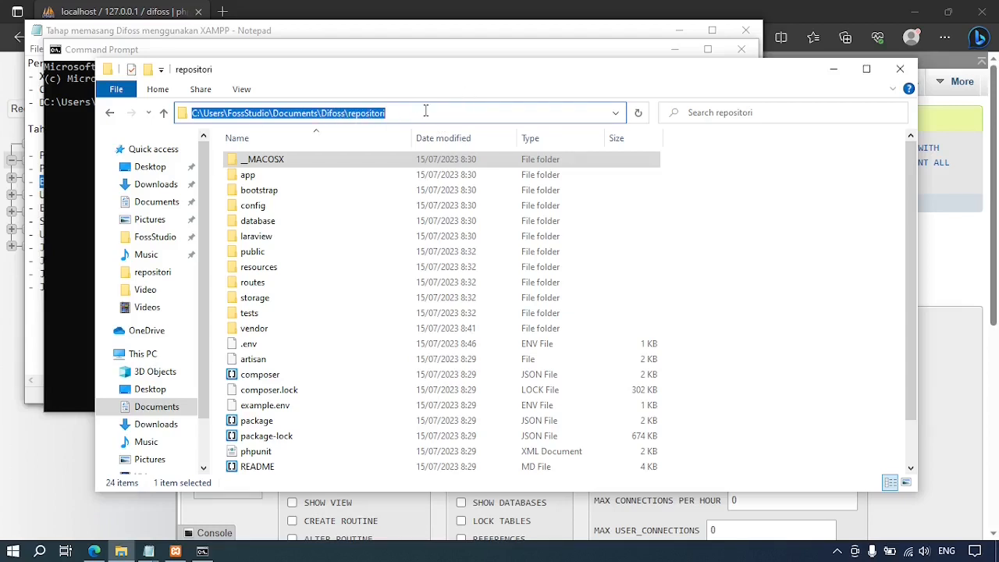
click(76, 182)
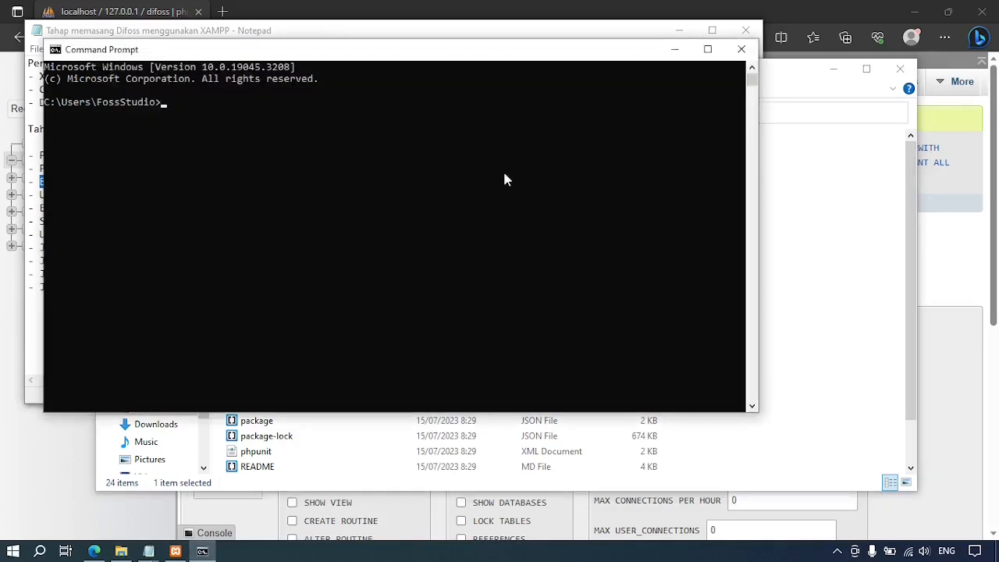
Run cd with the pasted repositori path, then check the installation notes for the next command.
text(cd)
key(ctrl+v)
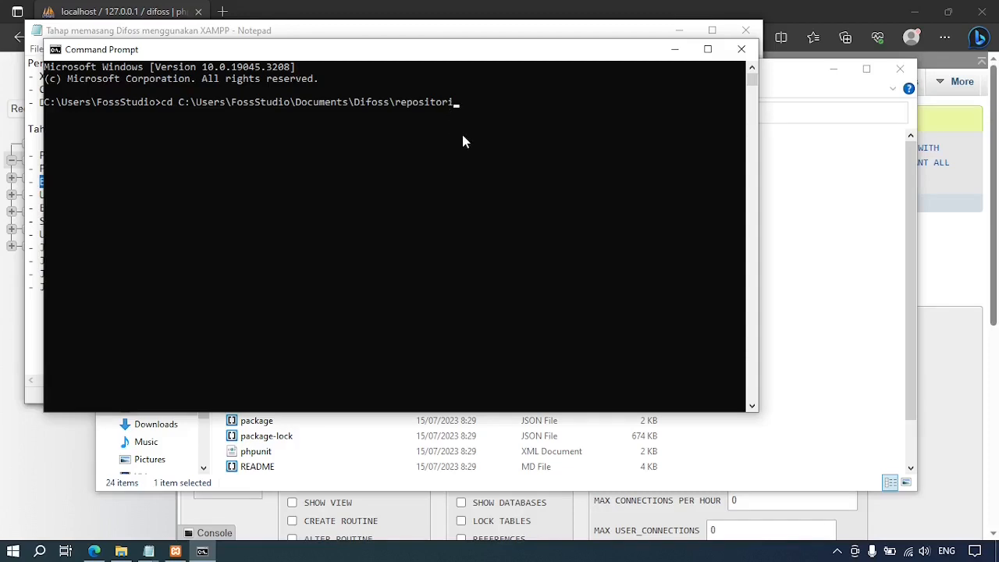
key(Return)
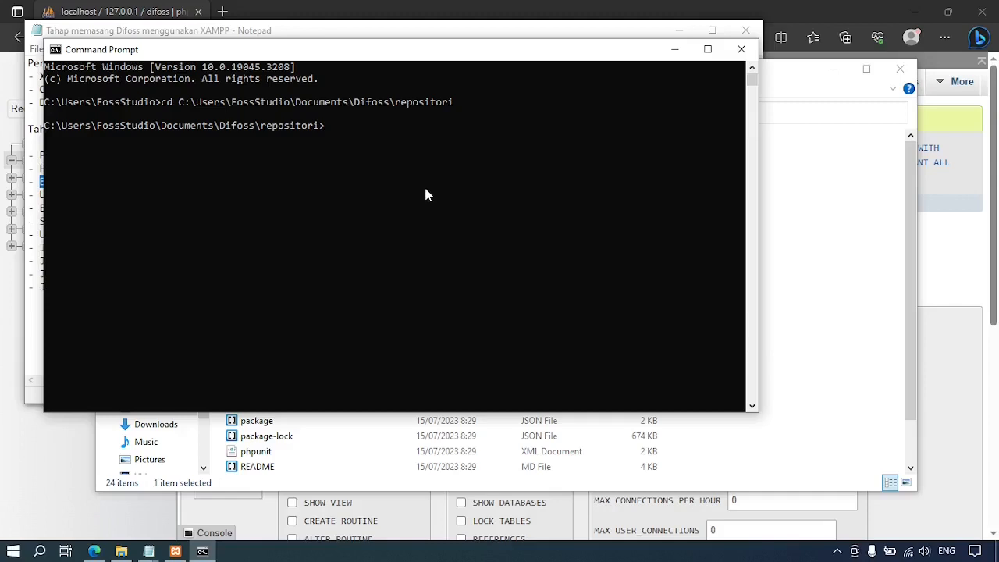
click(34, 319)
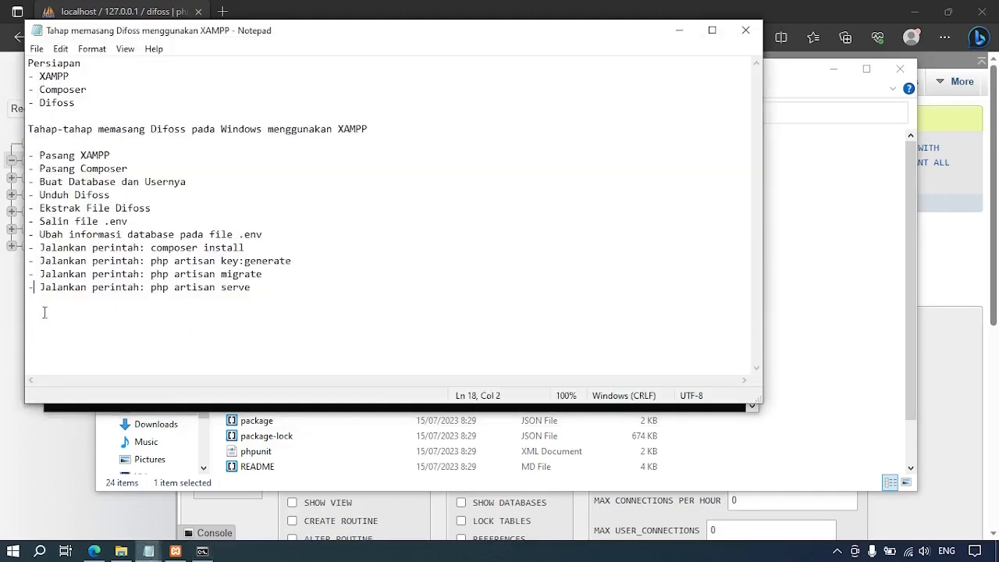
click(368, 406)
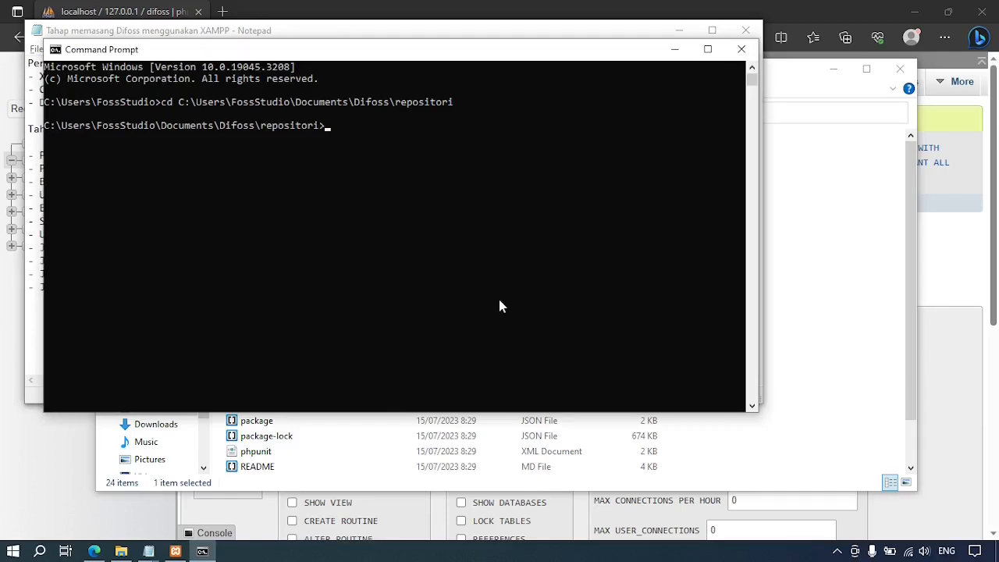
Run composer install and composer update, both failing on the missing PHP gd extension.
text(composer install)
key(Return)
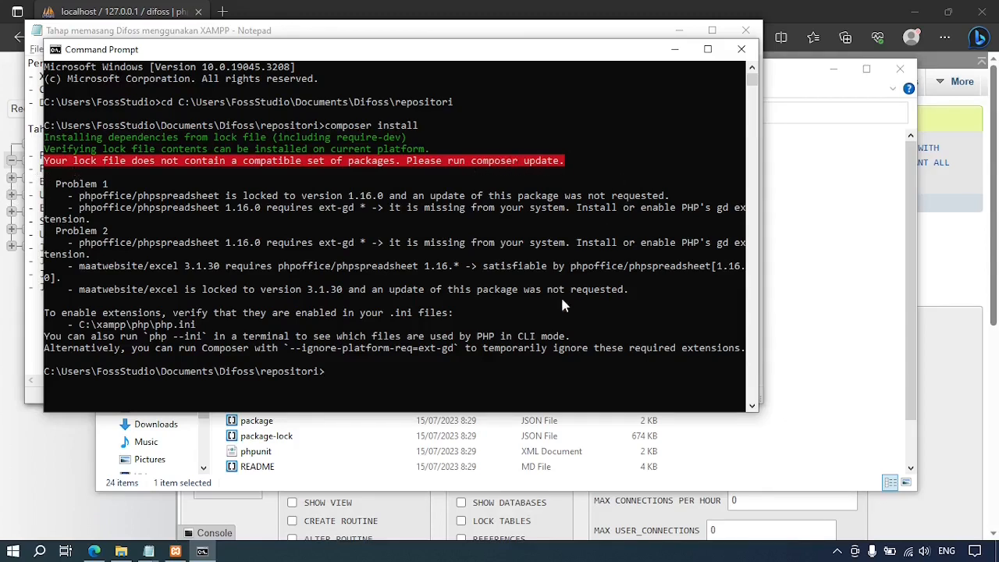
click(461, 371)
text(composer update)
key(Return)
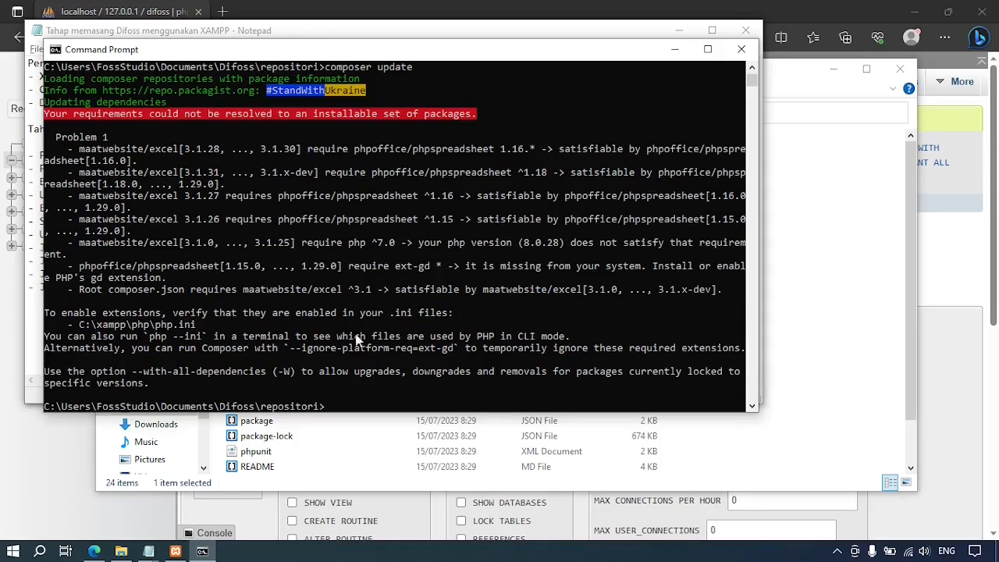
click(175, 551)
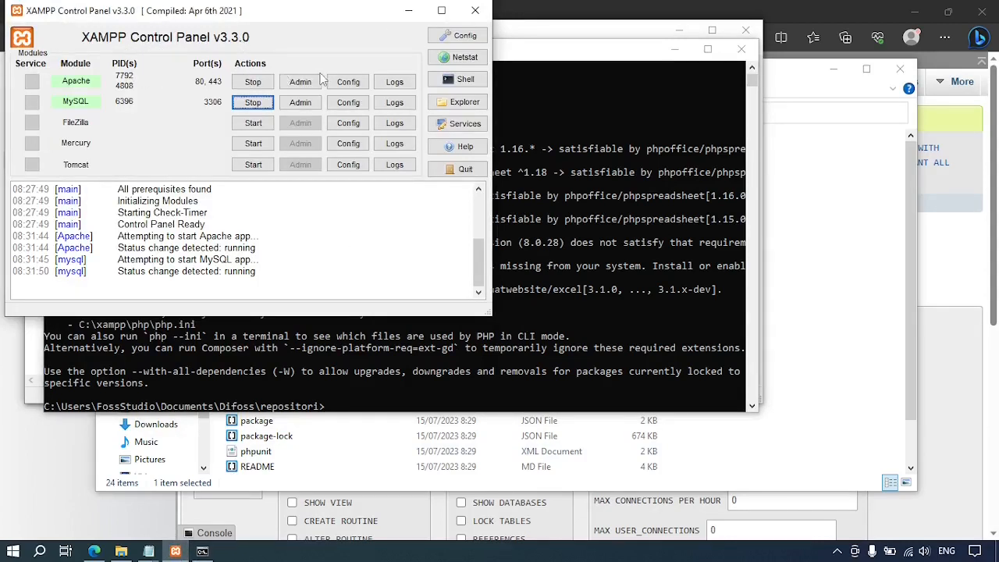
Open php.ini from Apache Config and search it for 'gd'.
click(349, 82)
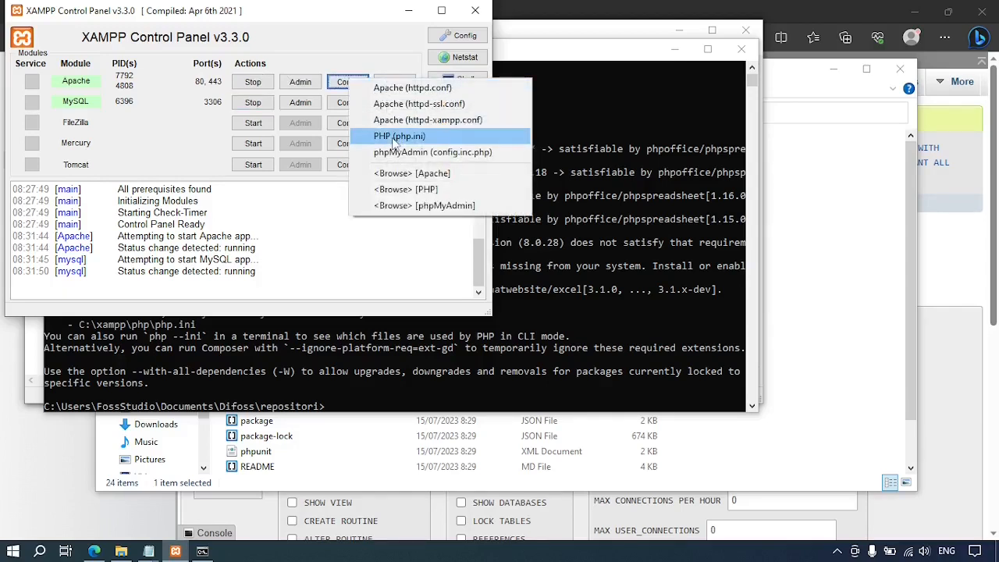
click(394, 139)
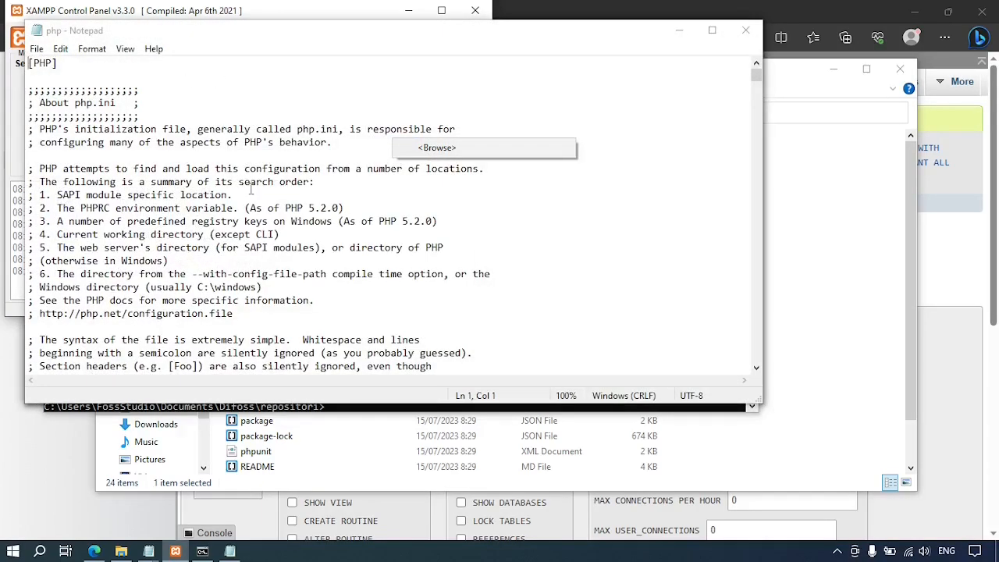
scroll(239, 190, down, 3)
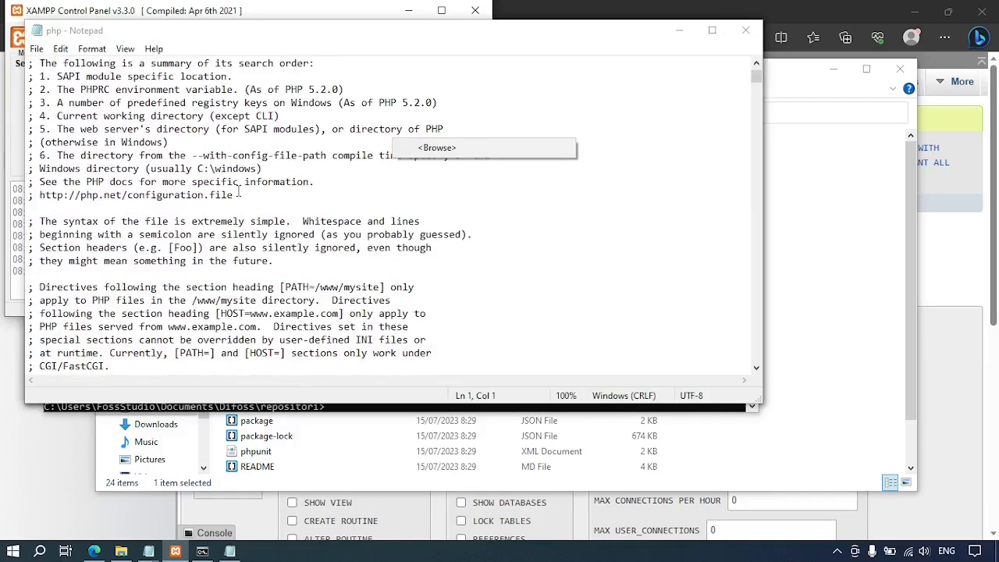
scroll(239, 189, down, 15)
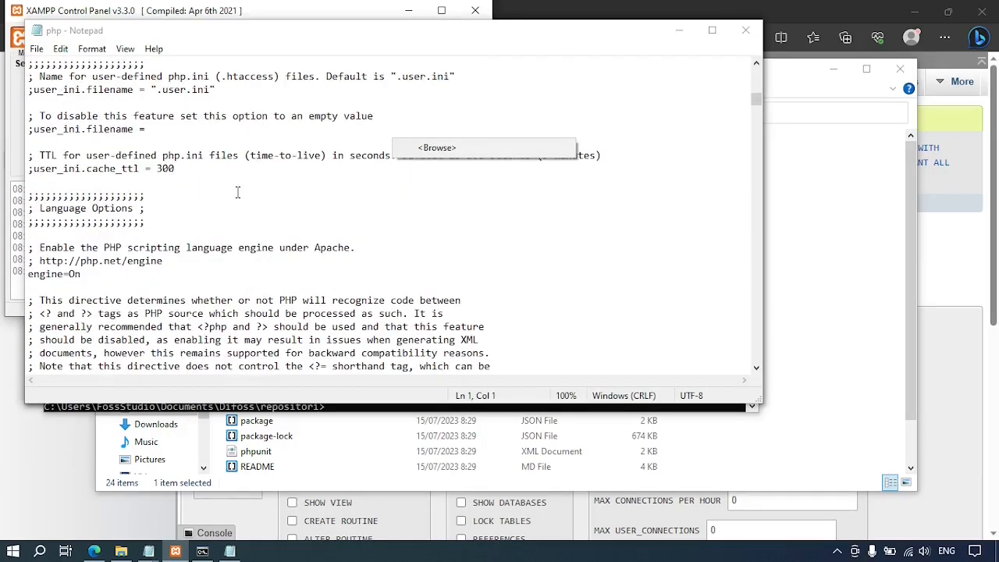
click(543, 230)
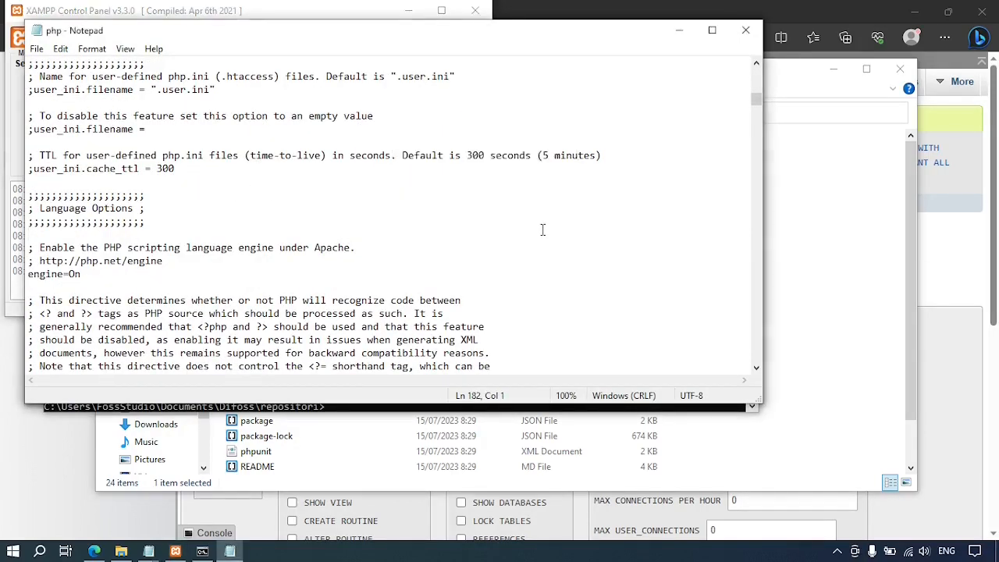
key(ctrl+f)
text(gd)
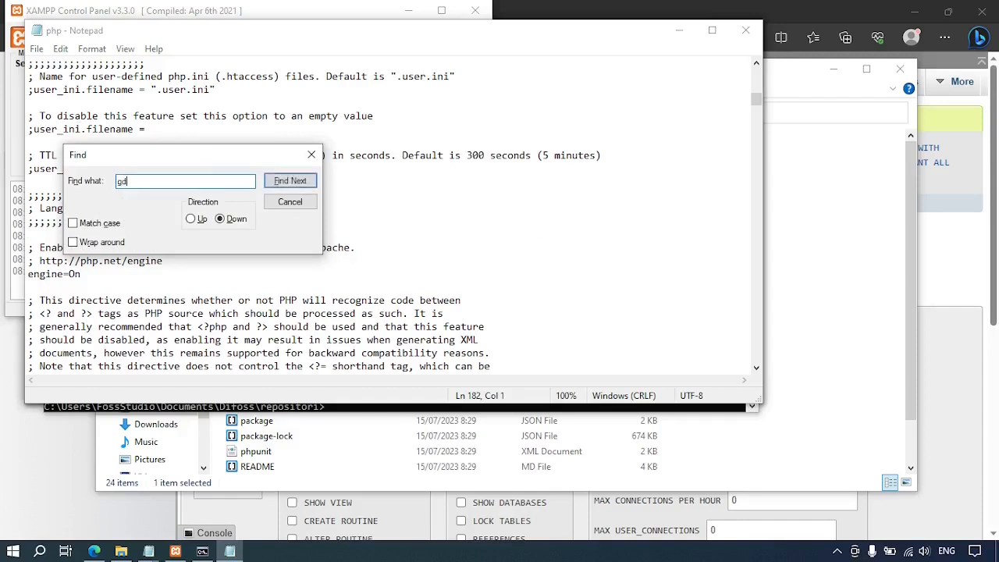
key(Return)
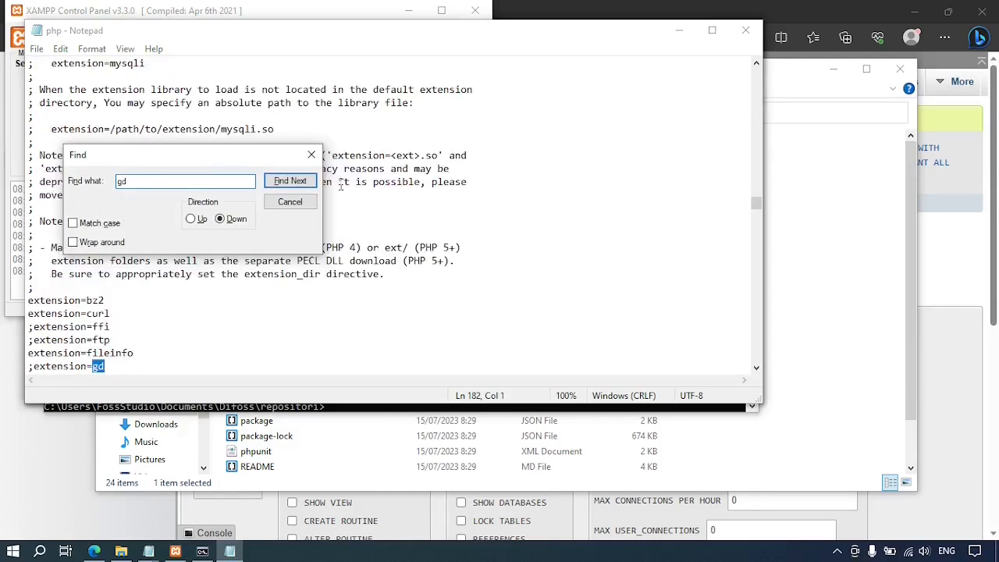
Remove the semicolon before extension=gd, save php.ini and close Notepad.
click(310, 156)
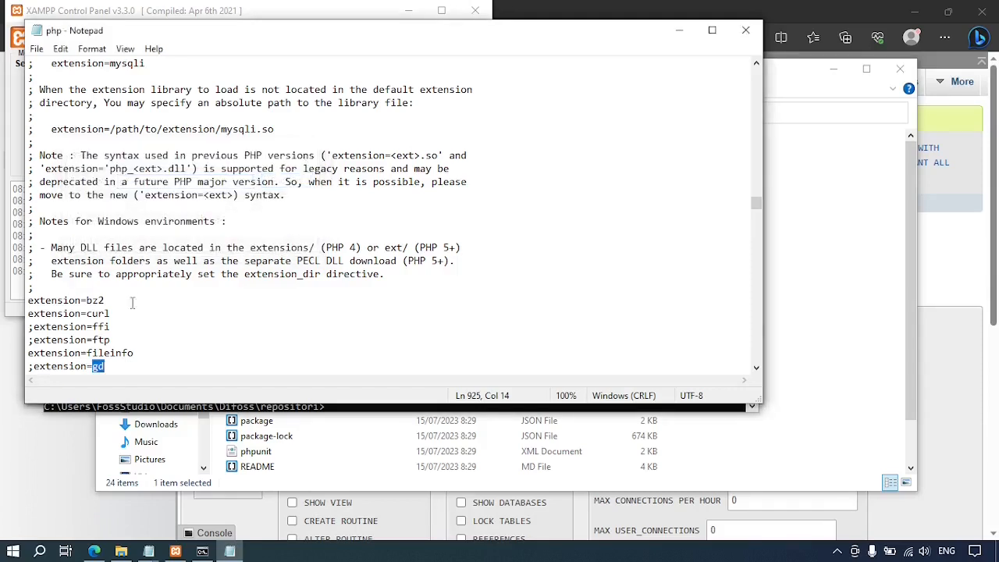
click(117, 365)
click(36, 367)
key(BackSpace)
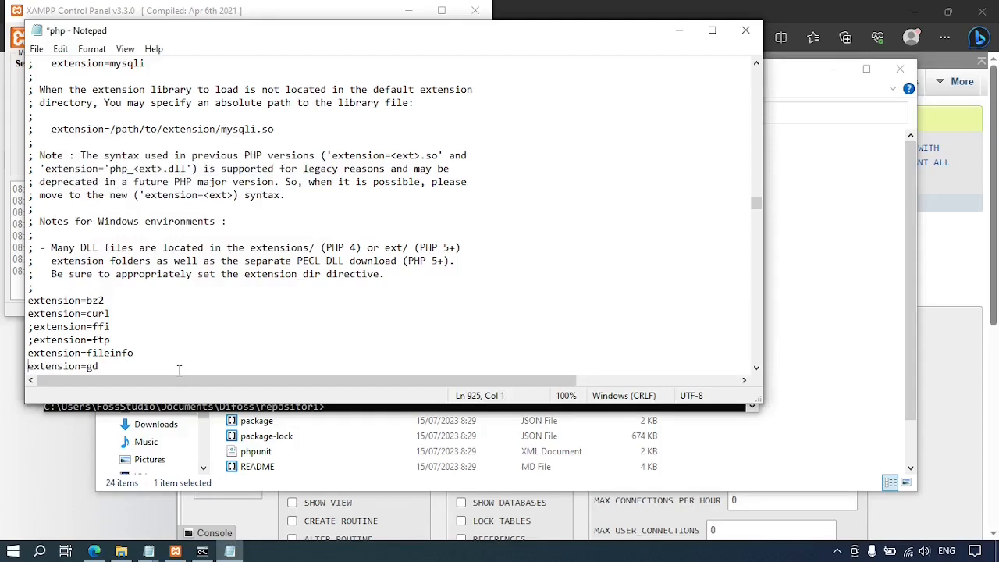
click(37, 48)
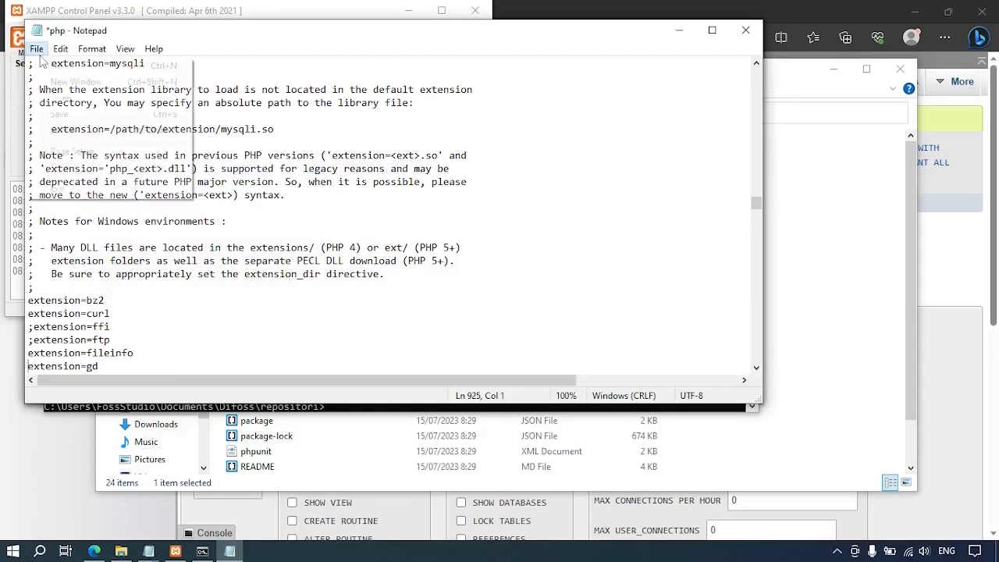
click(75, 114)
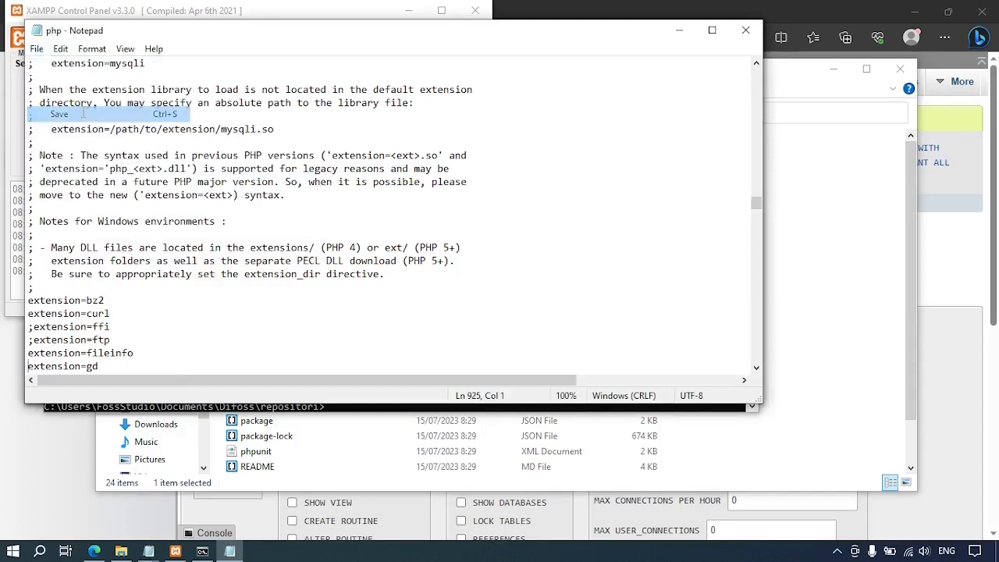
click(746, 29)
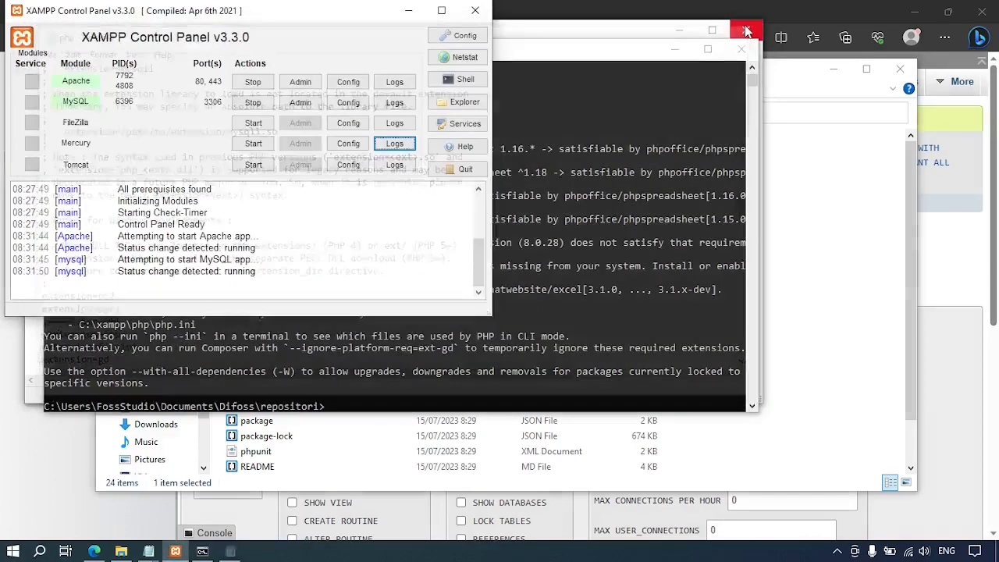
Rerun composer update so it installs the 103 packages and generates the package manifest.
click(587, 95)
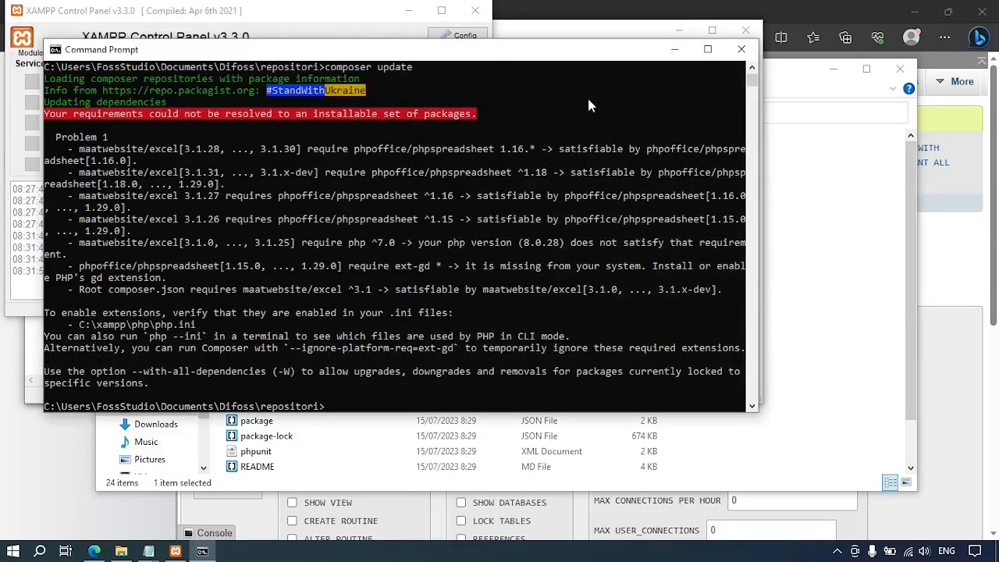
key(Up)
key(Return)
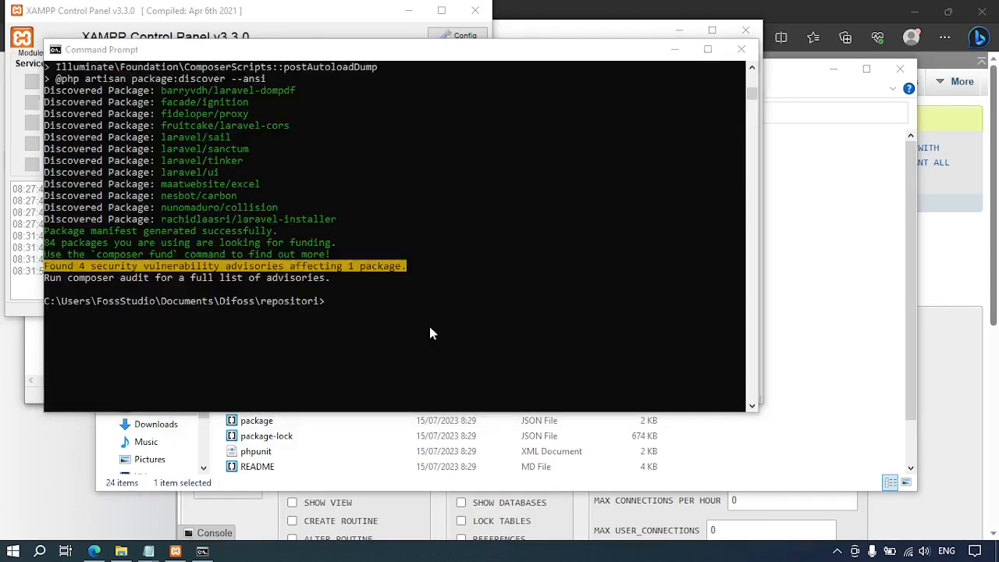
click(354, 310)
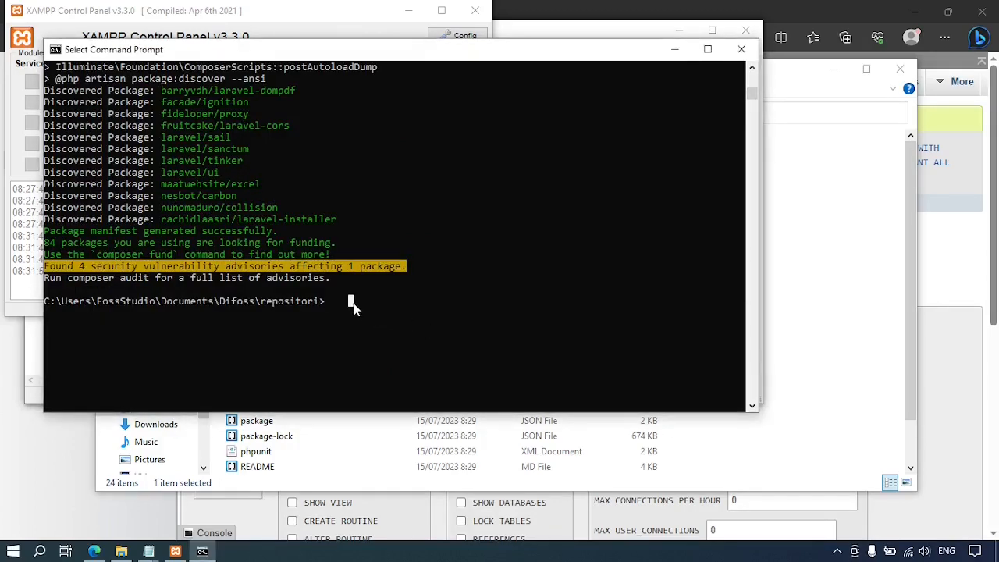
key(alt+Tab)
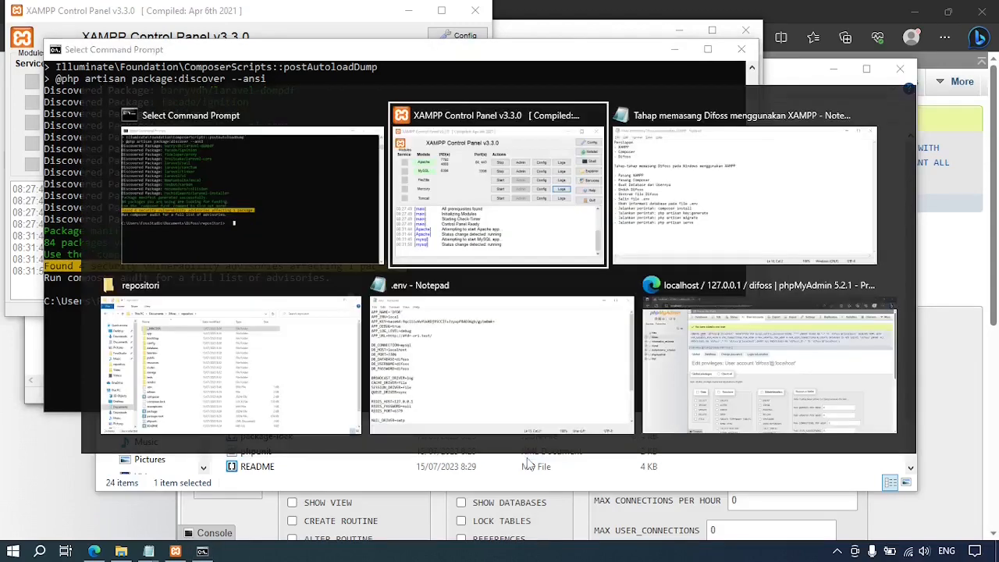
Inspect the APP_KEY line in the .env file in Notepad.
key(alt+Tab)
key(alt+Tab)
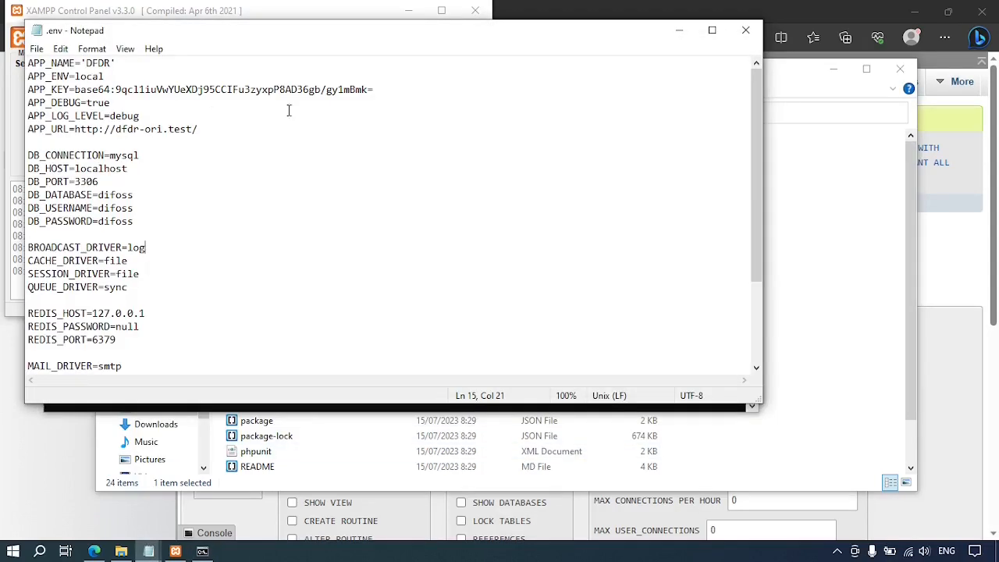
click(333, 90)
key(Home)
key(shift+End)
click(415, 97)
Review the installation notes, then close .env and return to the Command Prompt.
key(alt+Tab)
key(alt+Tab)
key(alt+Tab)
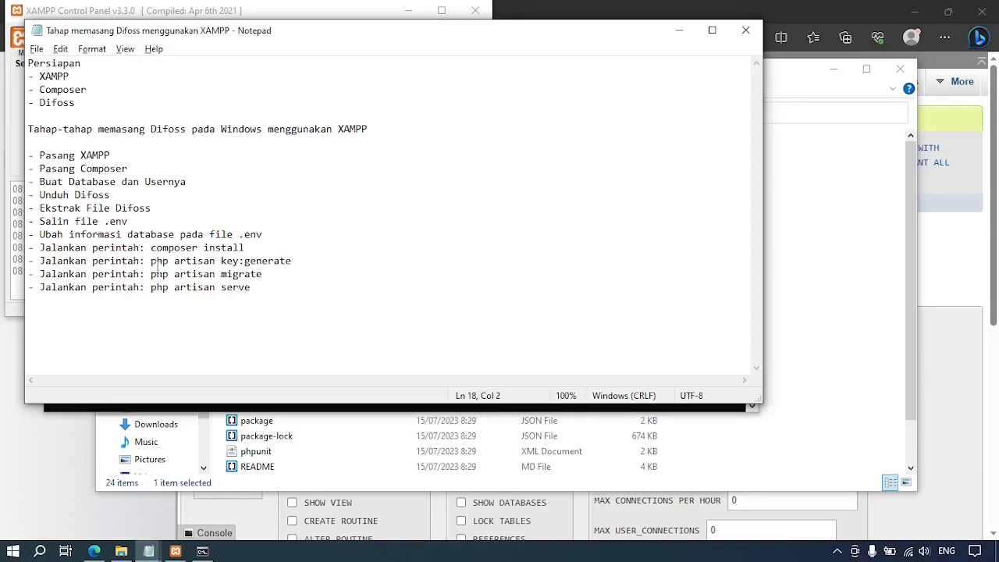
key(alt+Tab)
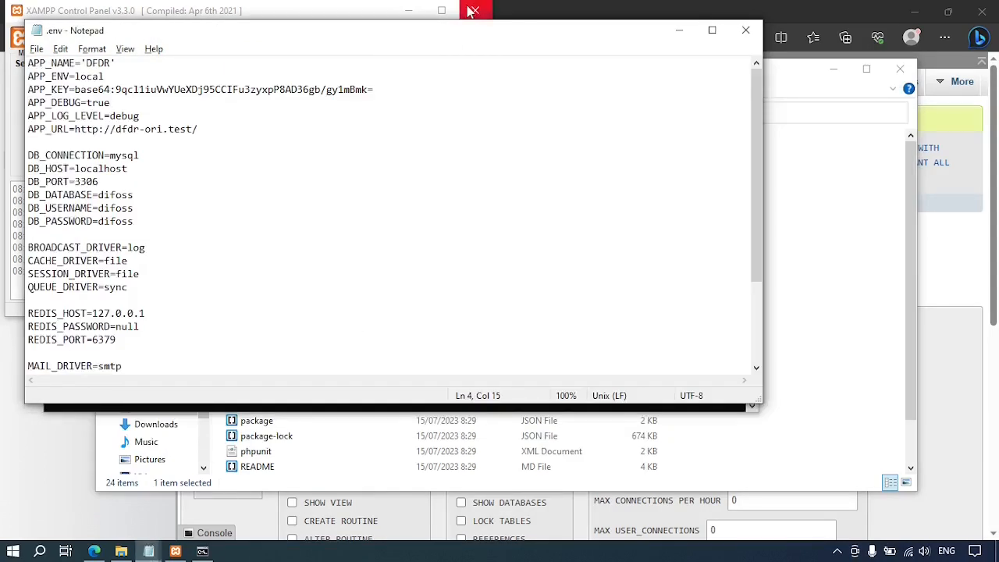
click(746, 35)
key(alt+Tab)
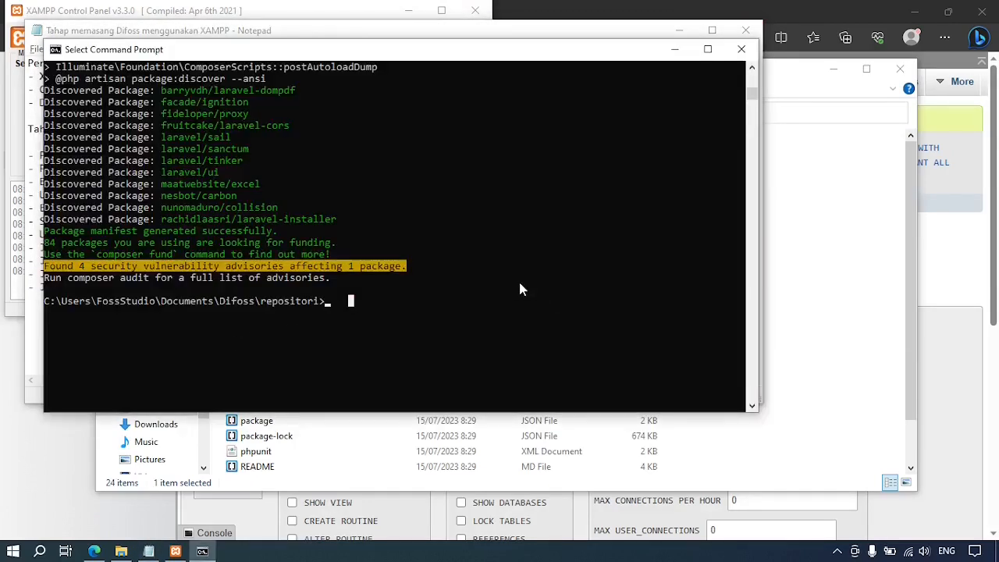
Generate a new application key with php artisan key:generate.
key(Escape)
text(php)
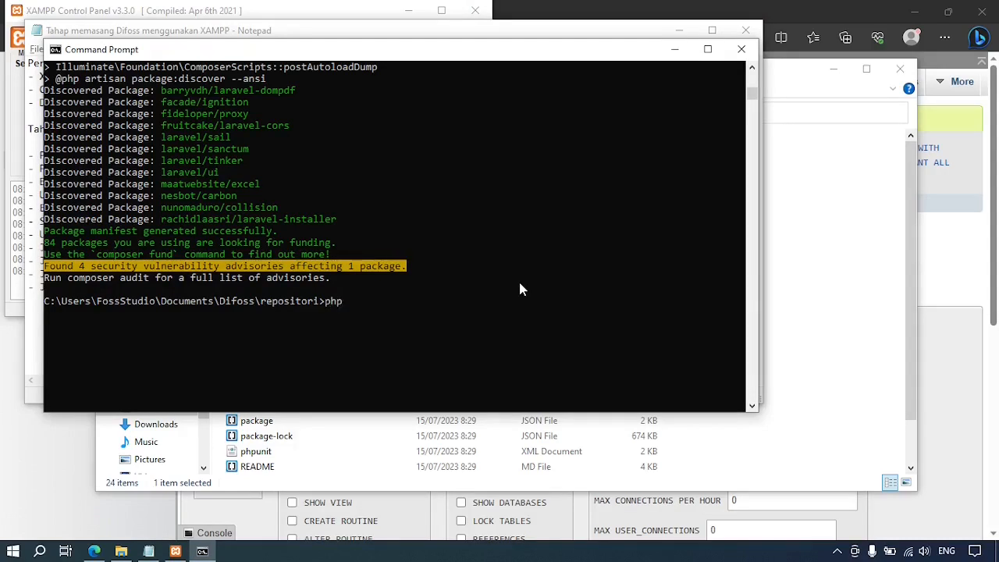
text( artisan key)
text(:generate)
click(495, 308)
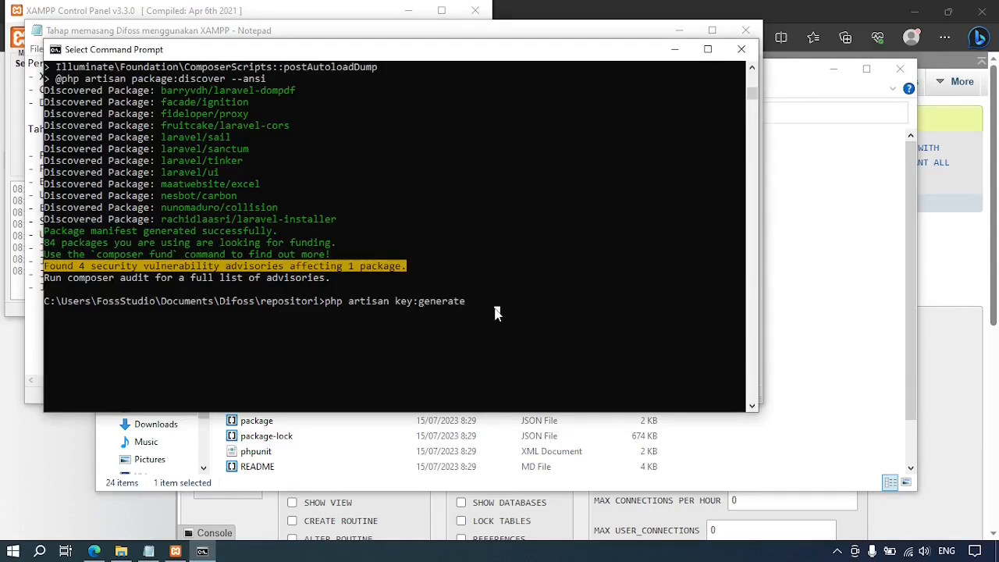
key(Return)
key(Return)
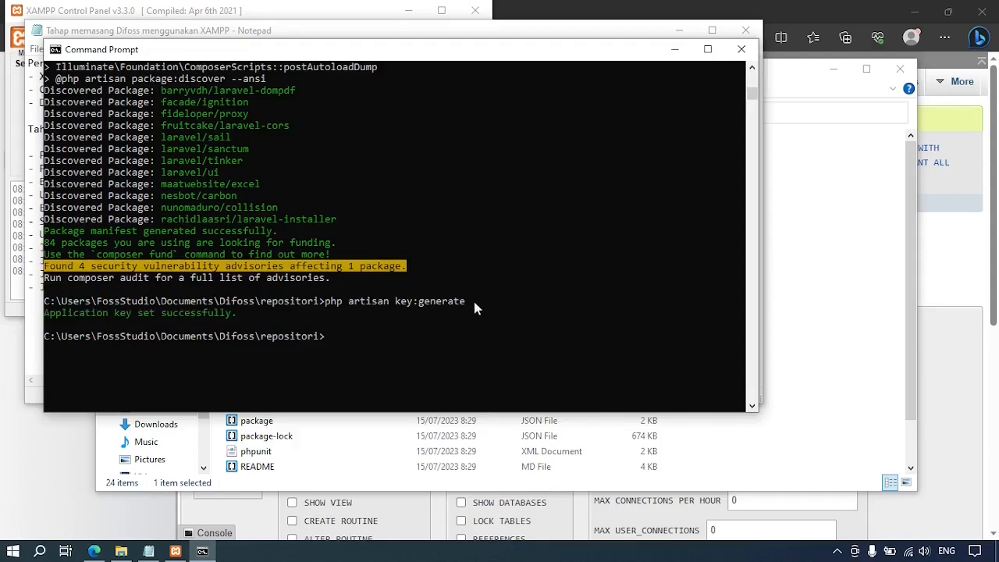
Open .env from the repositori folder to verify the new APP_KEY, then minimize it.
click(654, 414)
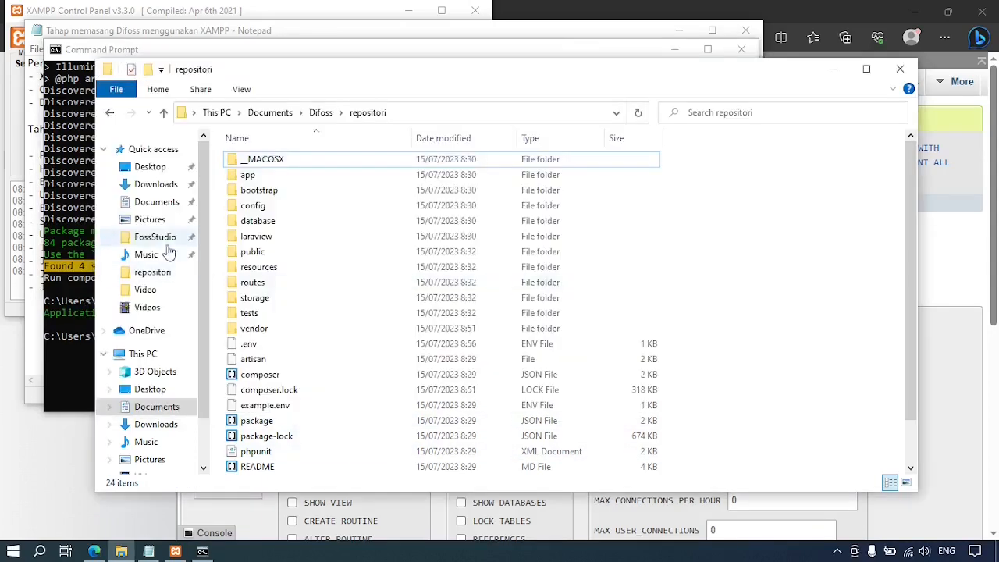
double_click(257, 345)
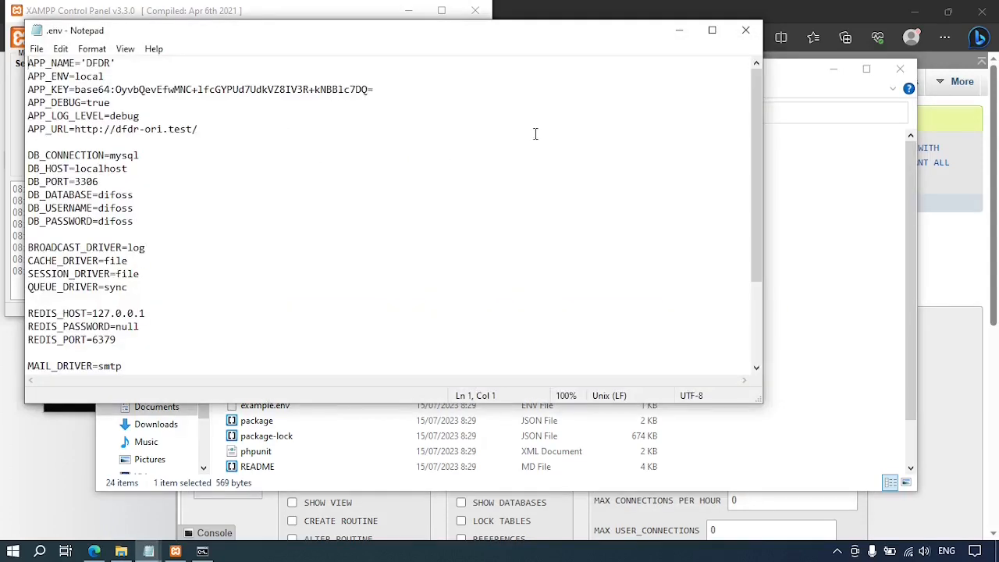
click(680, 31)
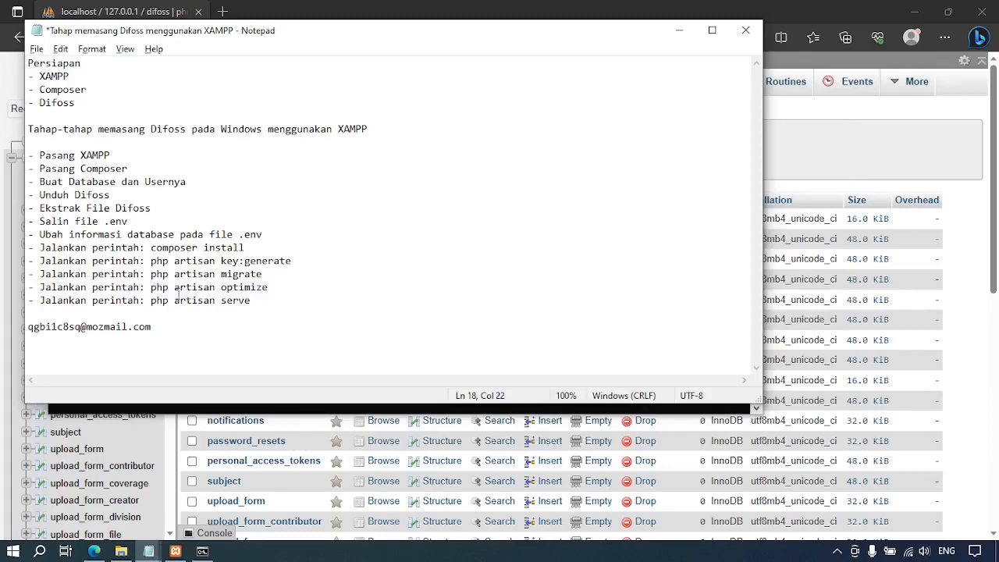
key(alt+Tab)
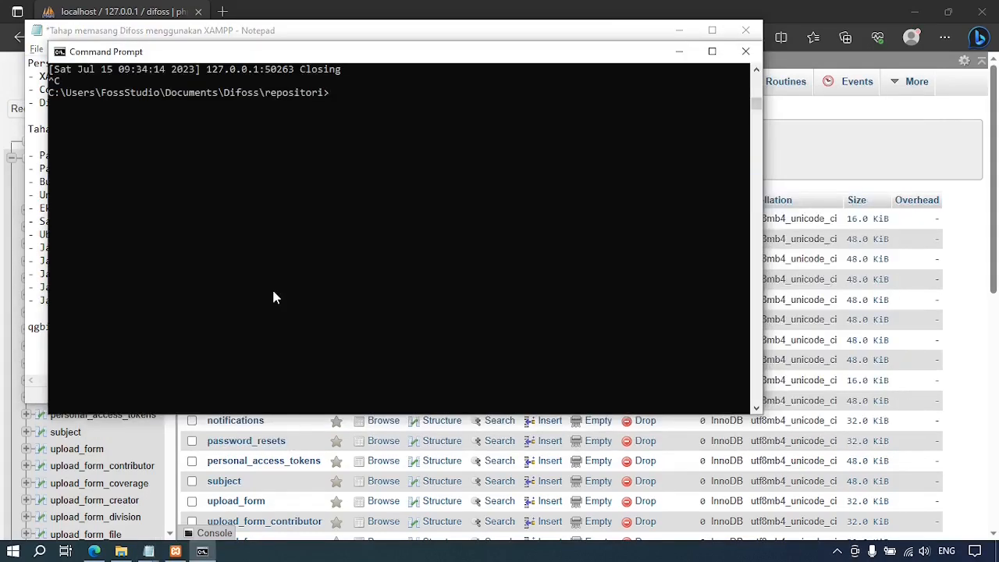
Run php artisan optimize and then php artisan migrate to build the database tables.
text(php artisan optimize)
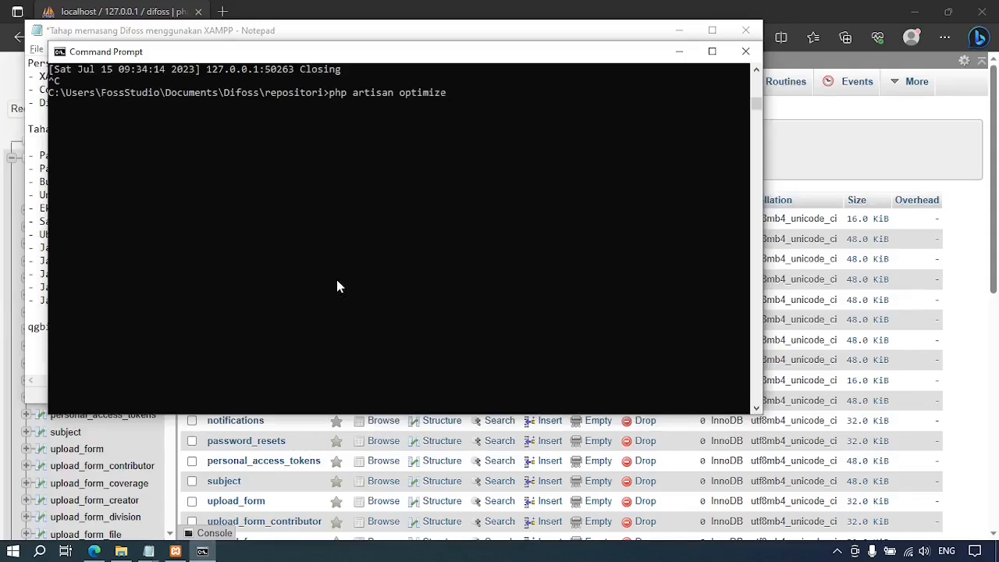
key(Return)
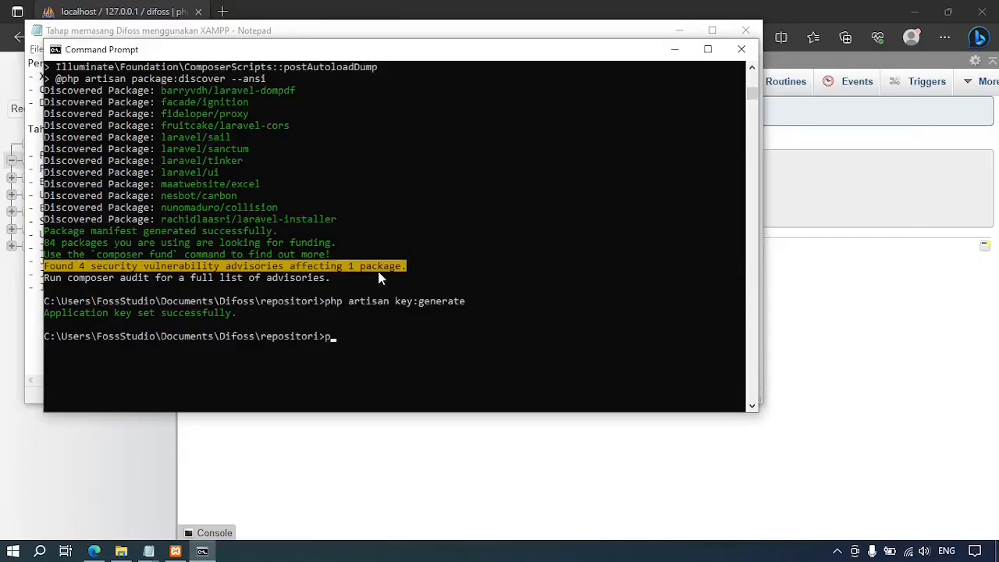
text(php artisan migrate)
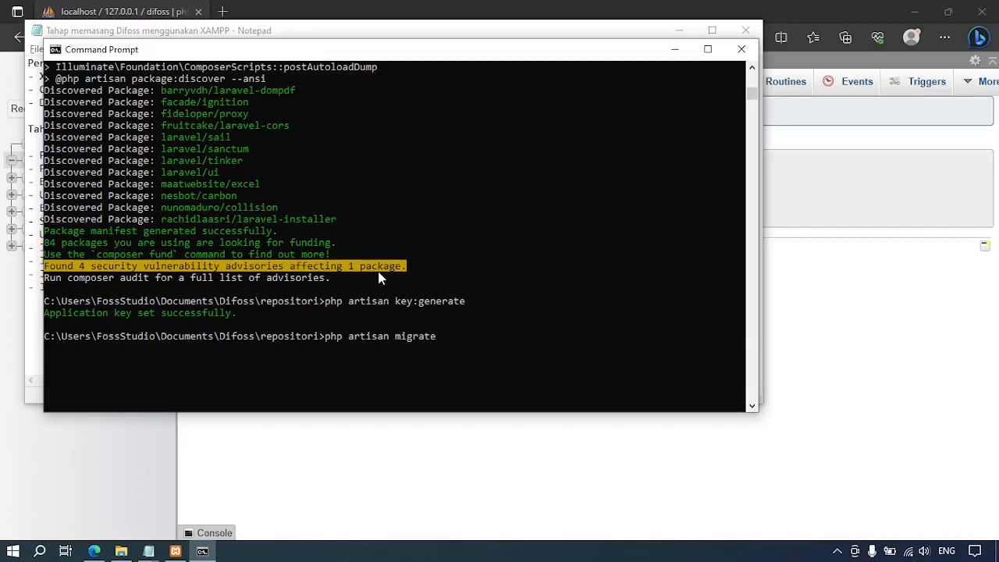
key(Return)
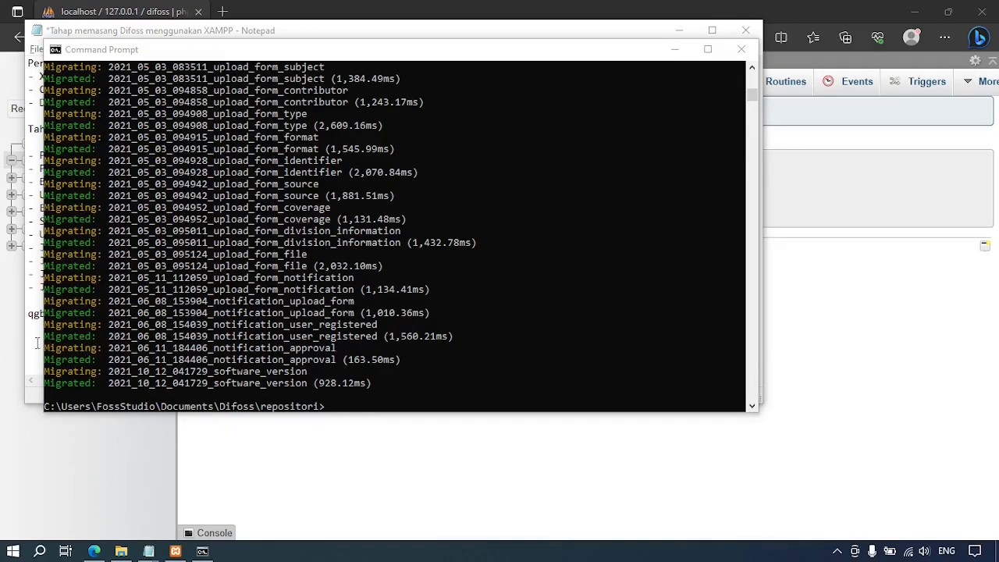
click(441, 364)
text(php art)
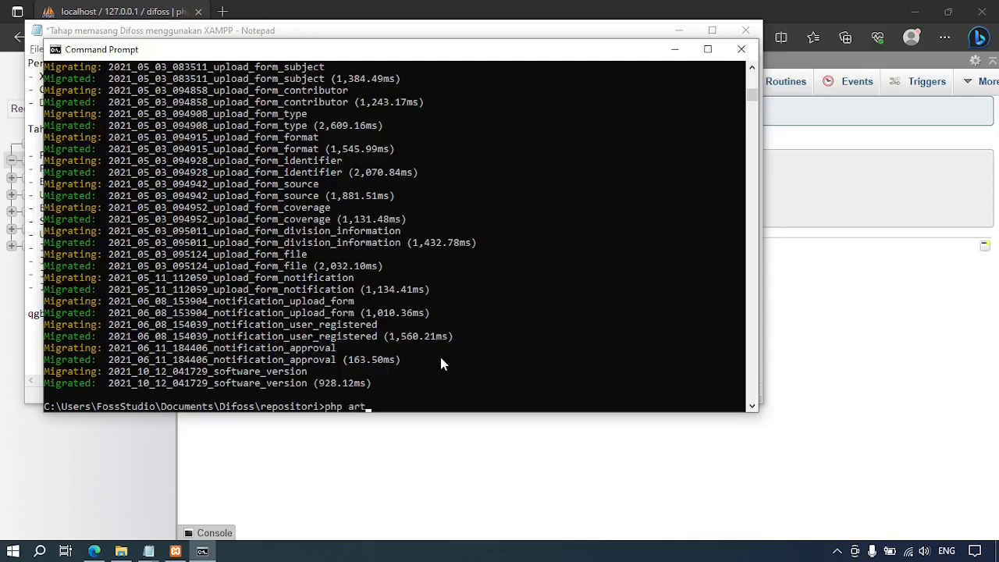
text(isan serve)
key(Return)
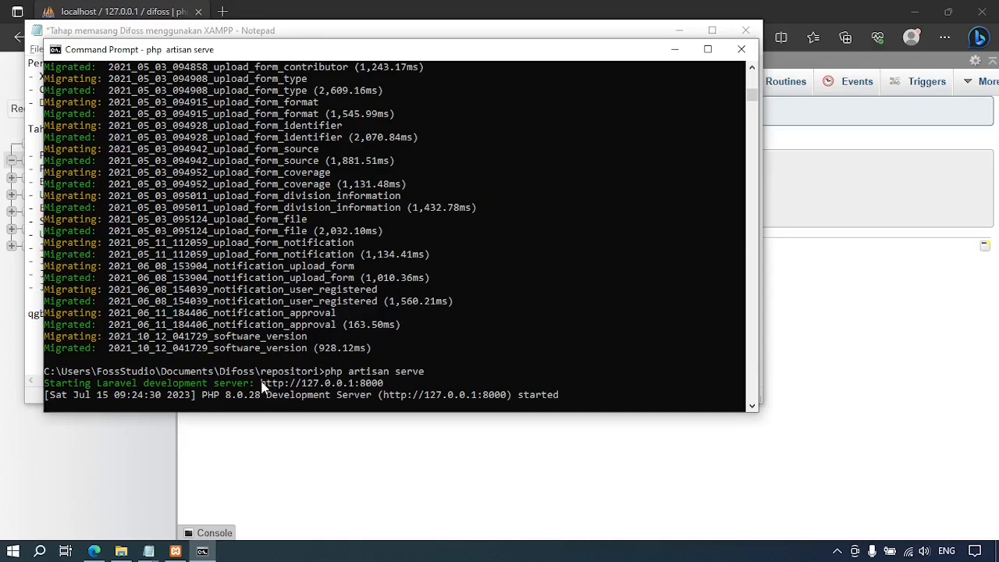
drag(260, 383, 377, 390)
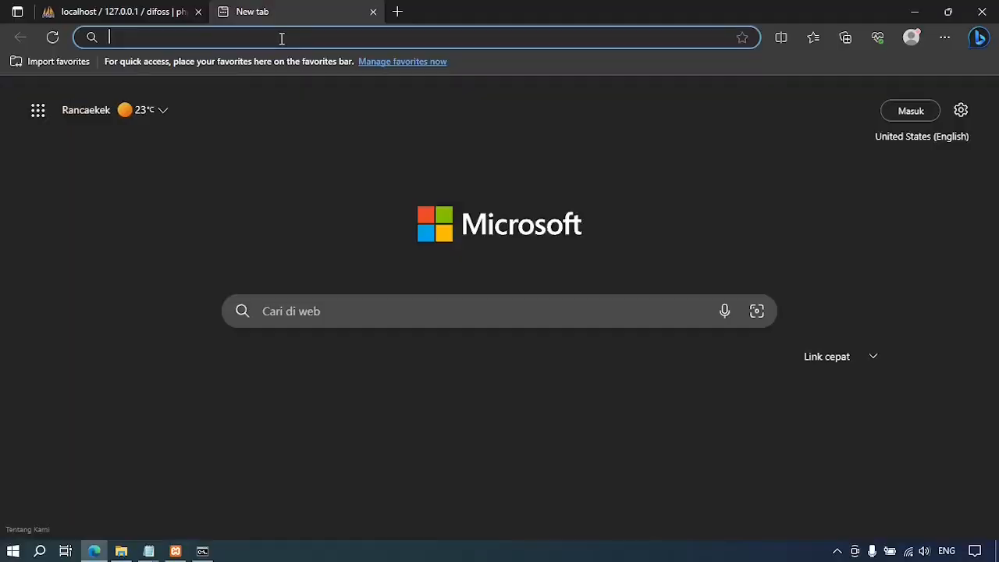
click(282, 38)
text(http://127.0.0.1:8000)
key(Return)
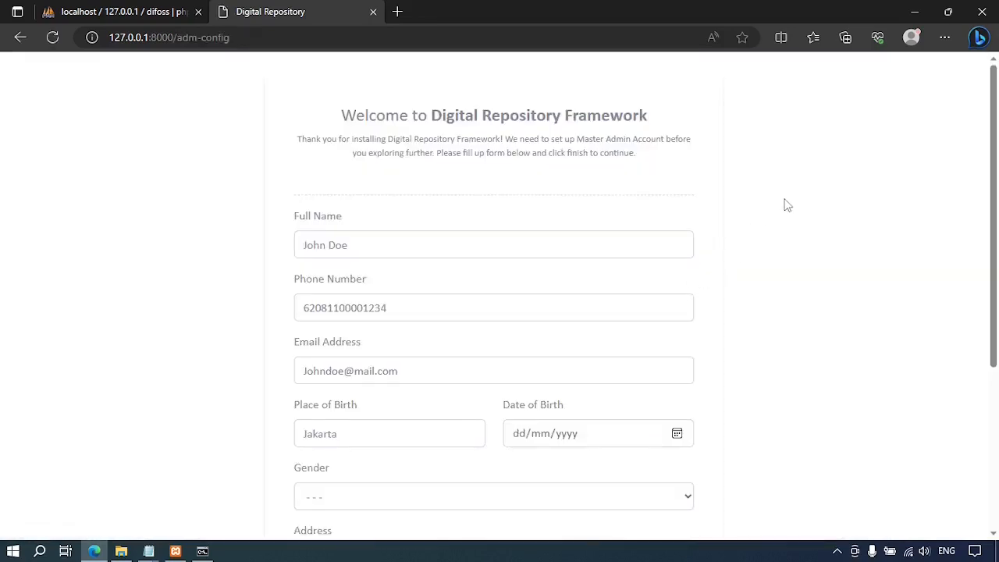
Fill in the master admin account details and submit the setup form with Finish.
scroll(781, 206, down, 1)
click(524, 178)
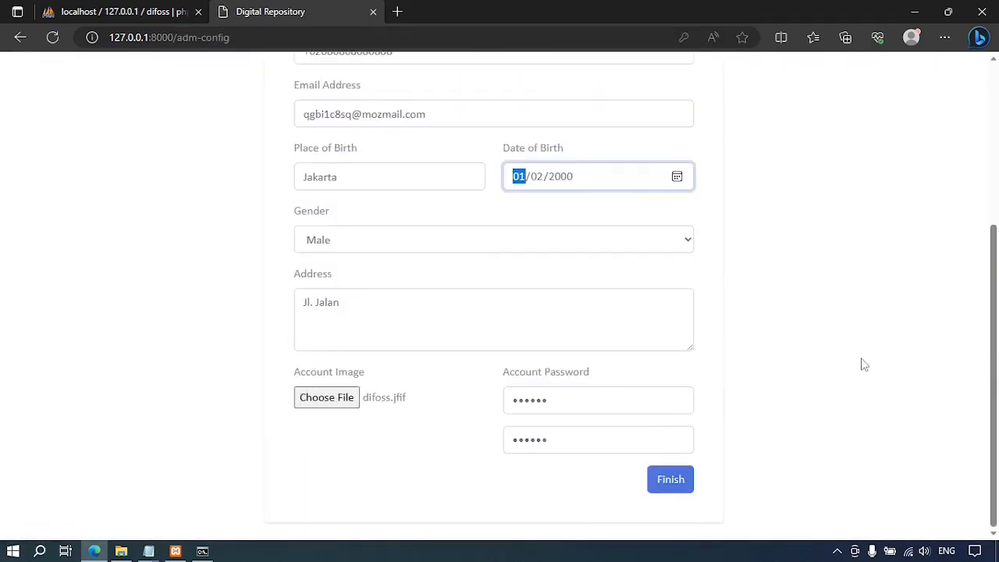
scroll(864, 365, up, 3)
scroll(864, 364, down, 3)
click(668, 479)
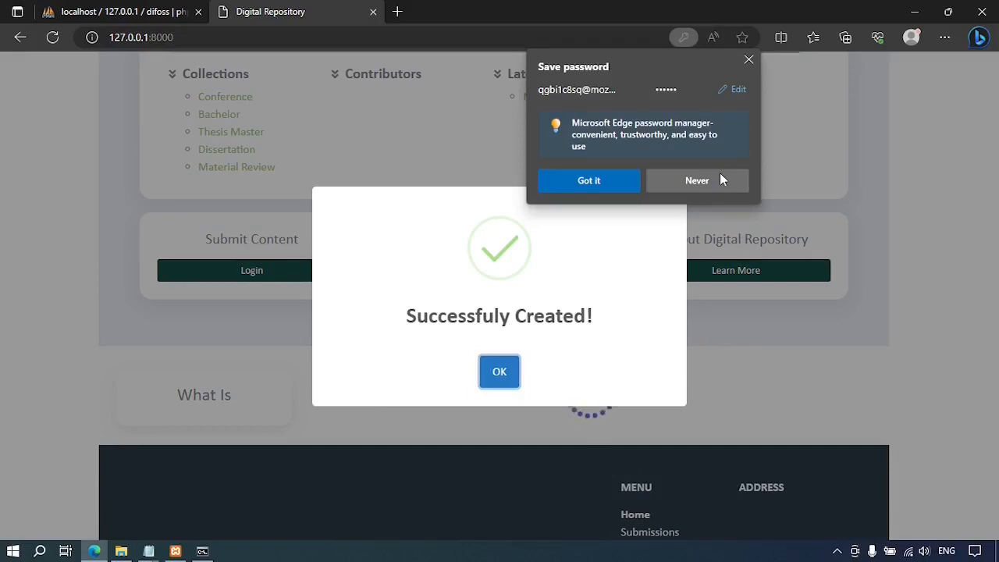
Decline saving the password, dismiss the success message, and log in with the admin account.
click(720, 178)
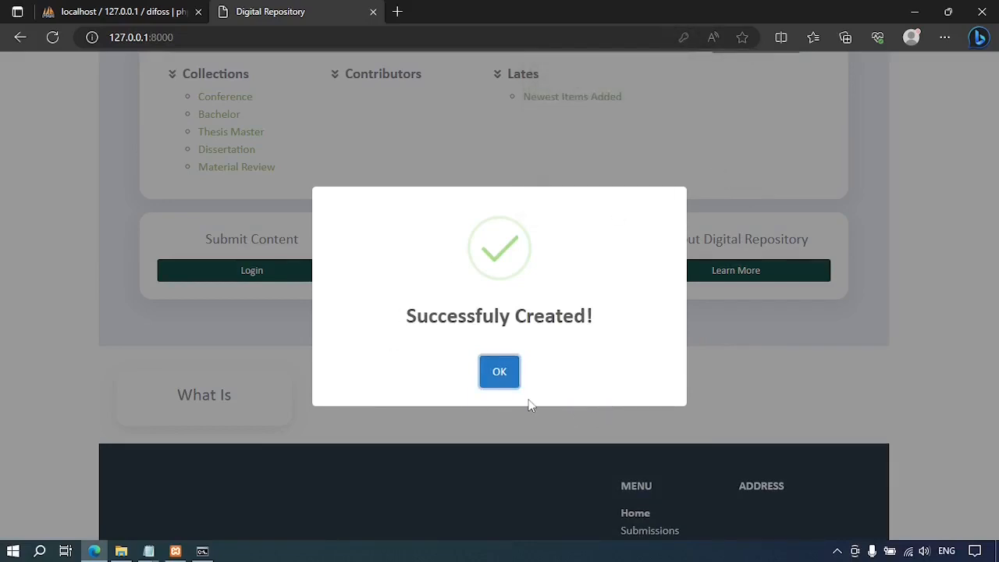
click(495, 380)
scroll(897, 340, up, 2)
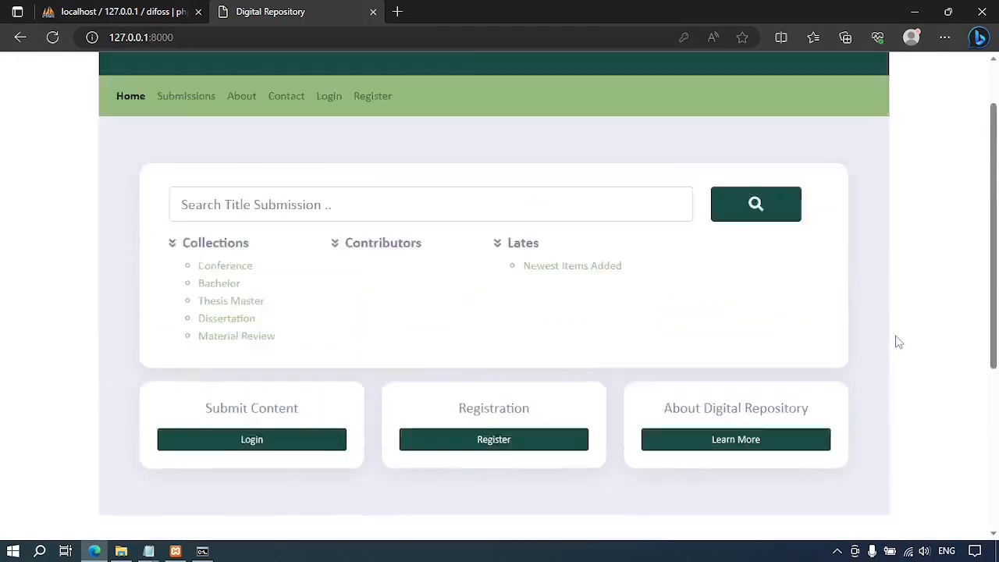
scroll(897, 341, up, 1)
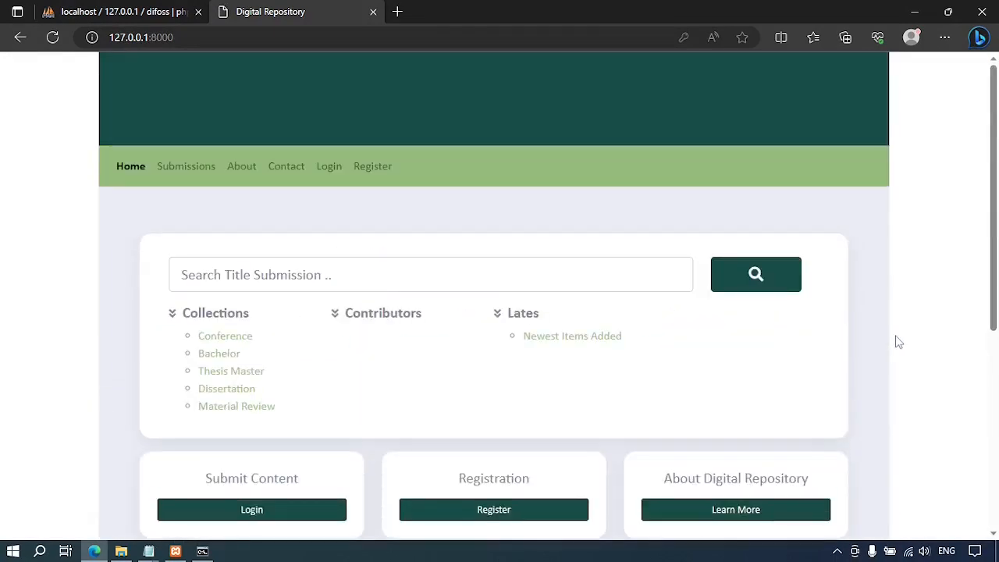
click(328, 166)
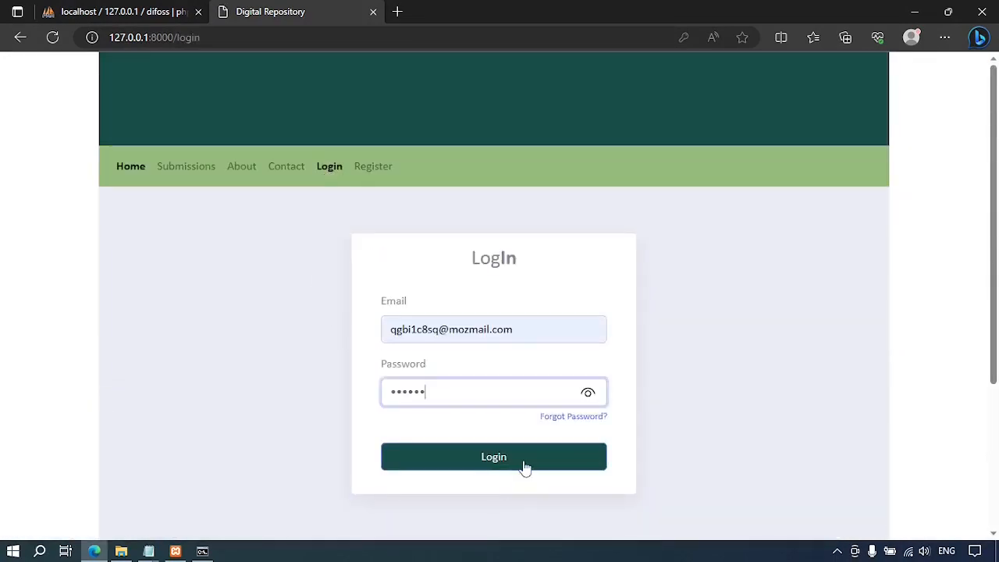
click(525, 466)
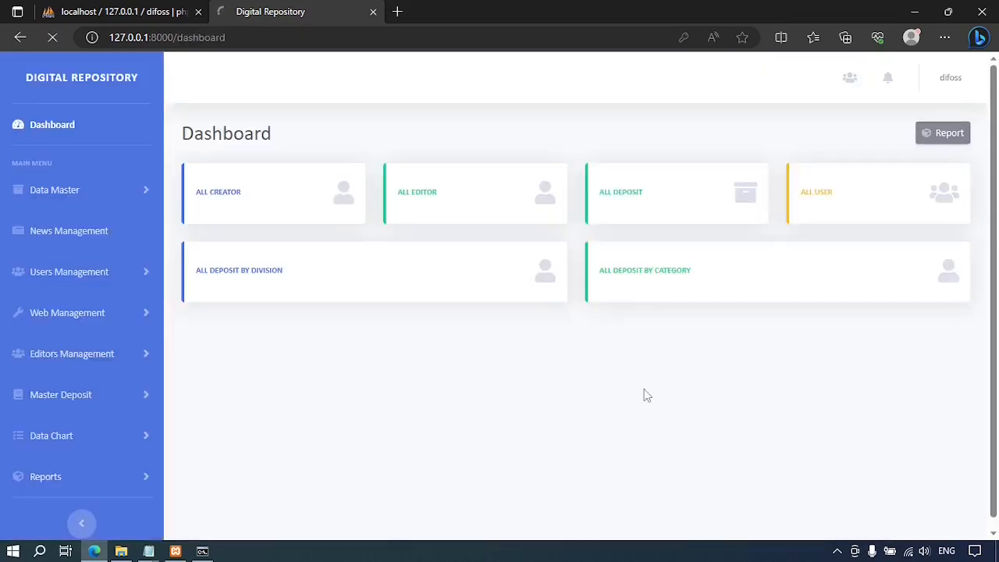